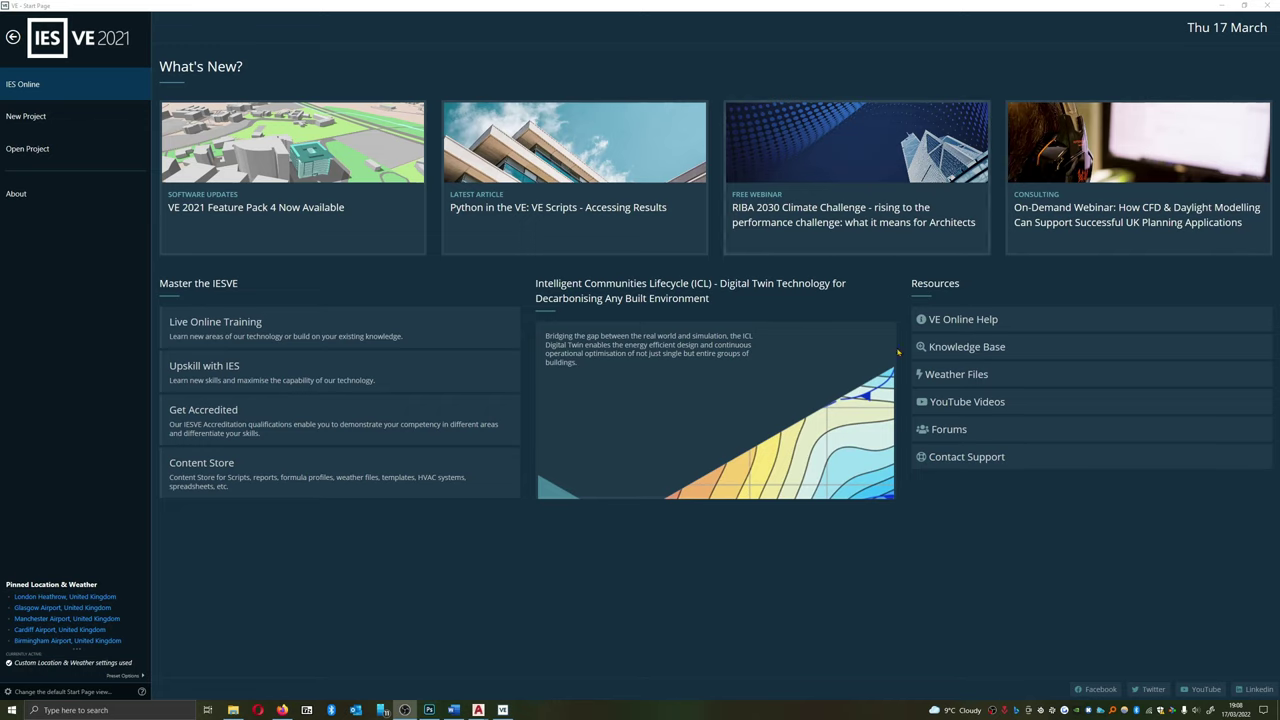
View the new project options and leave the start page for the empty model workspace
click(26, 116)
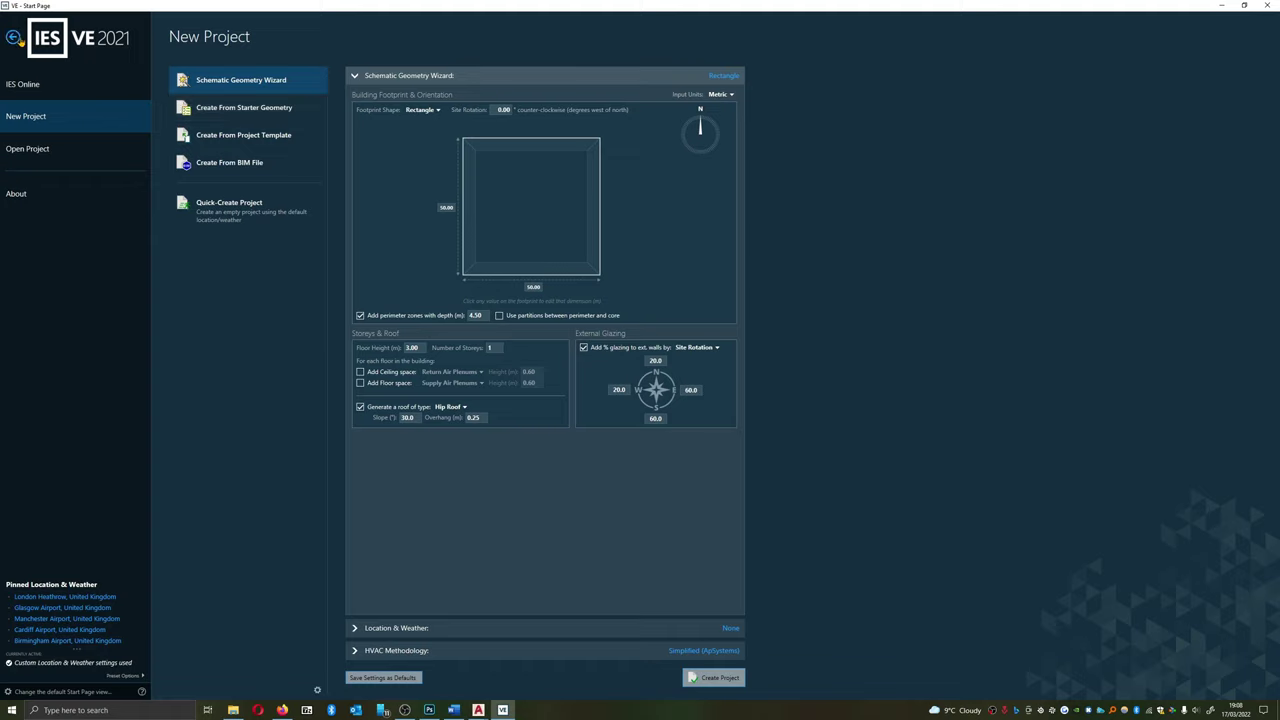
click(15, 38)
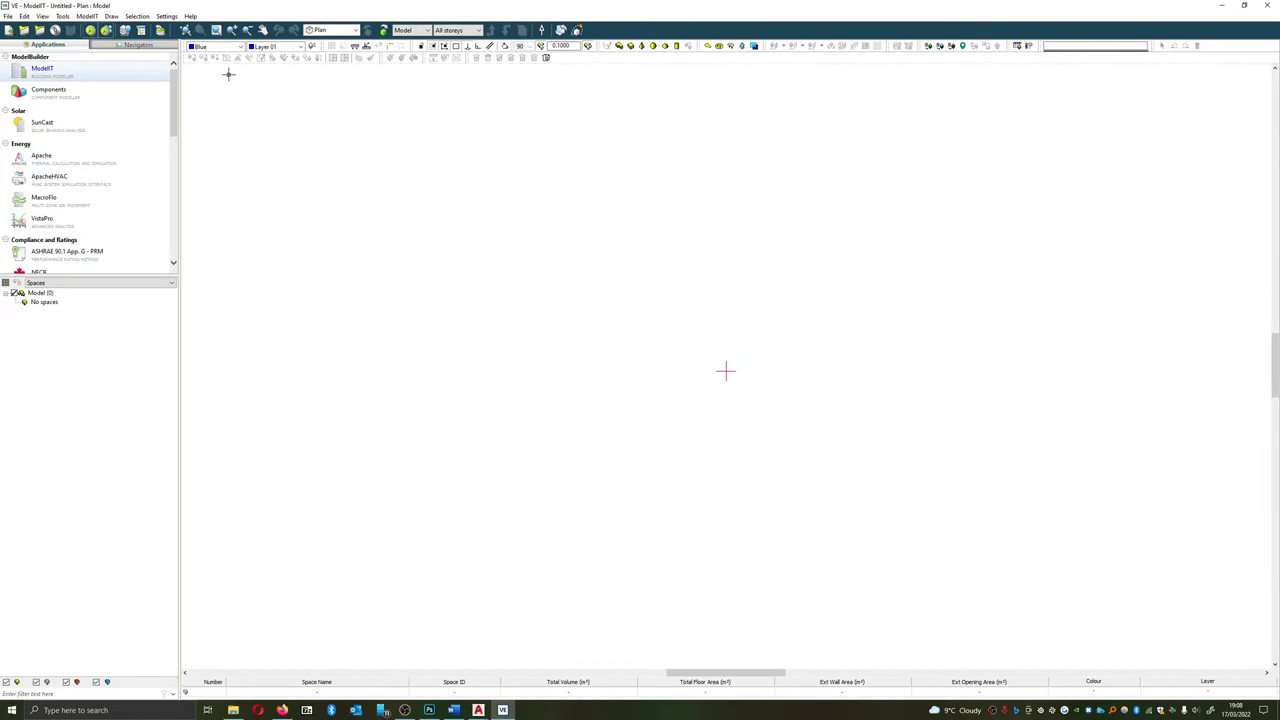
drag(174, 82, 143, 49)
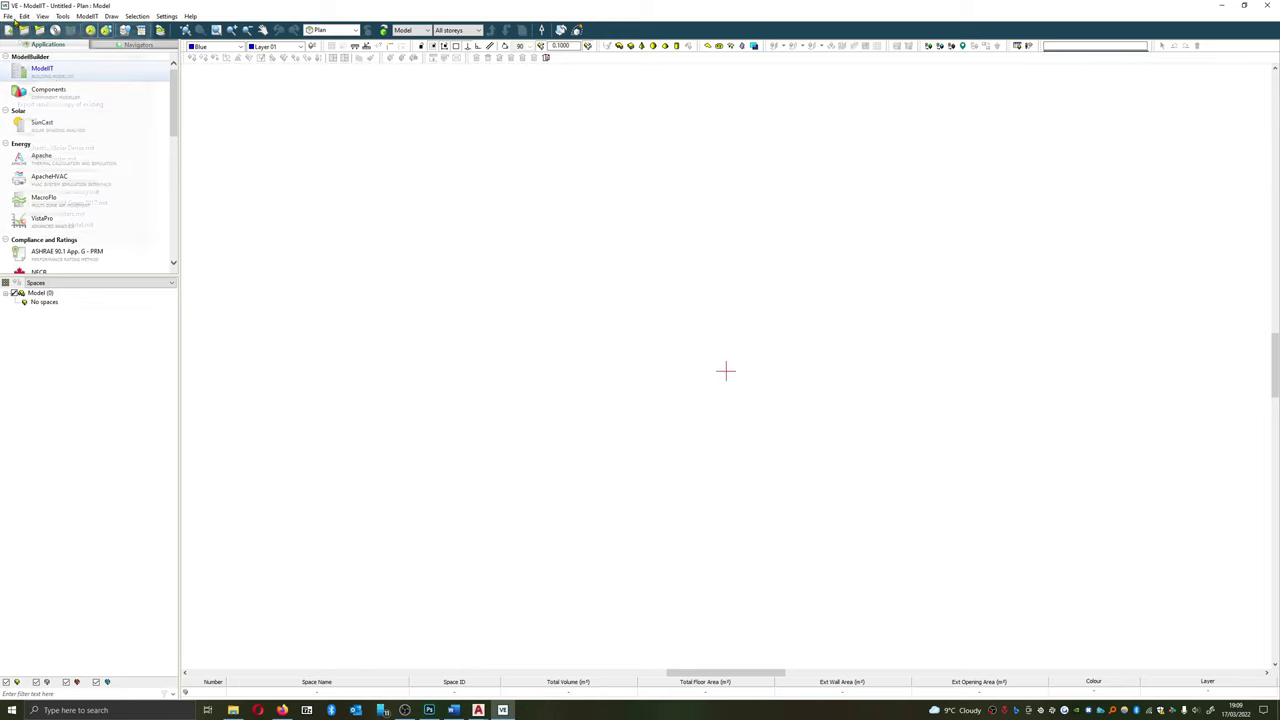
Save the project as "Two Storey Home" in the Desktop's "New folder"
click(7, 16)
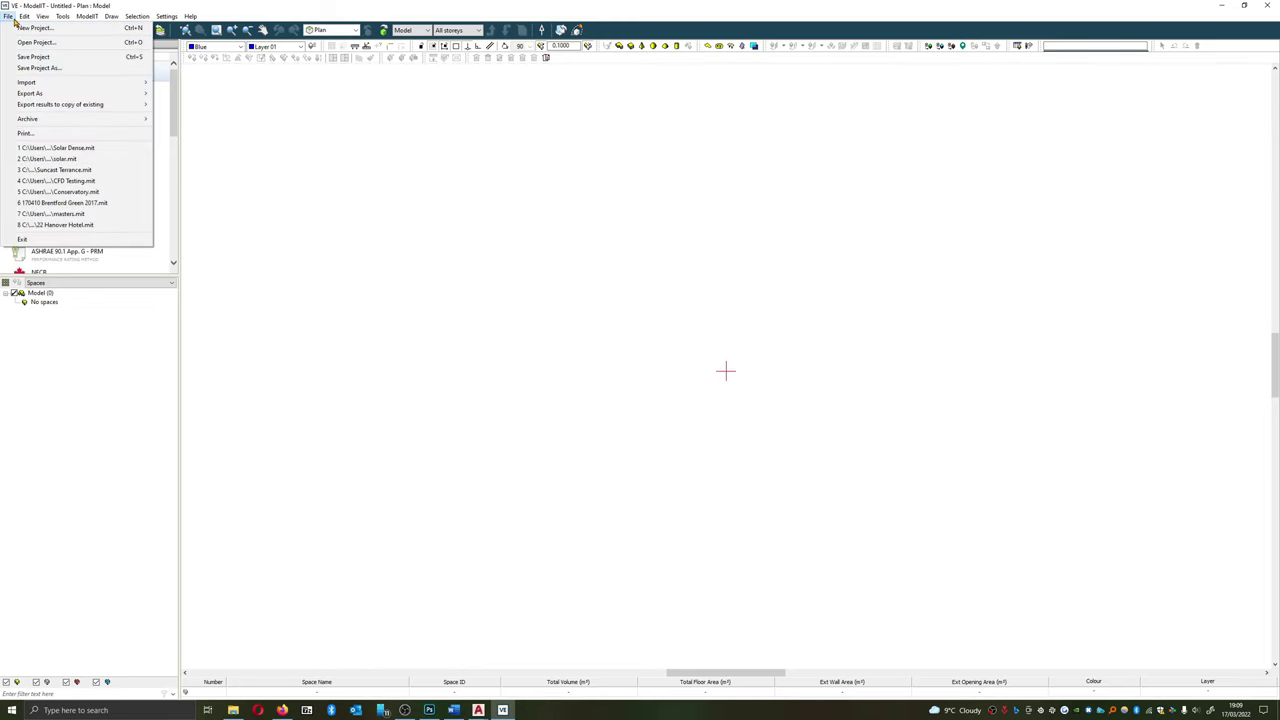
click(35, 68)
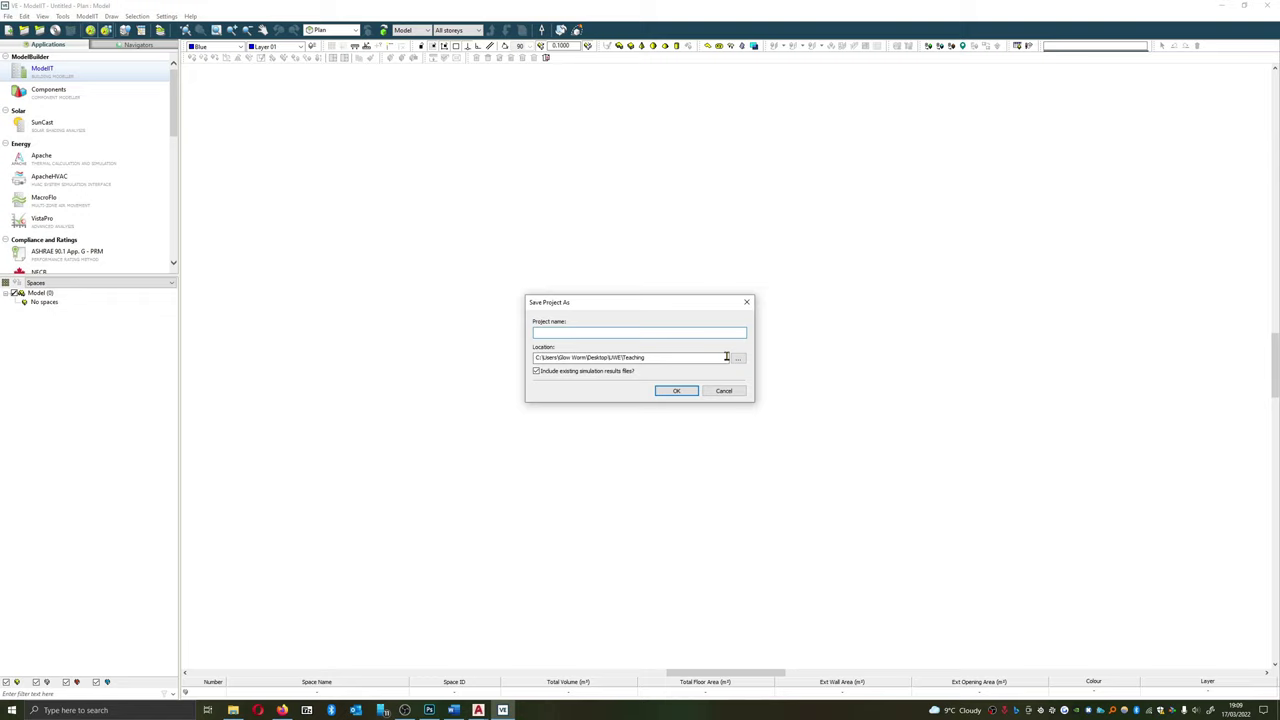
click(737, 358)
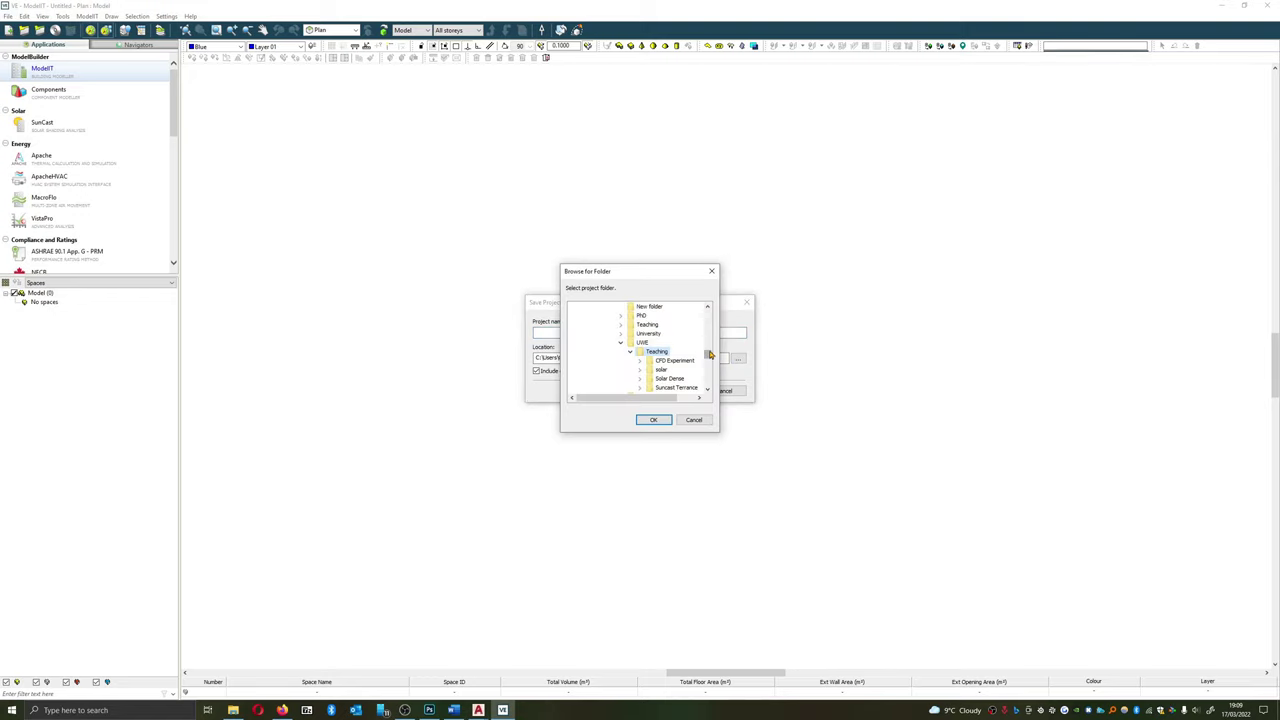
scroll(709, 354, up, 3)
click(656, 387)
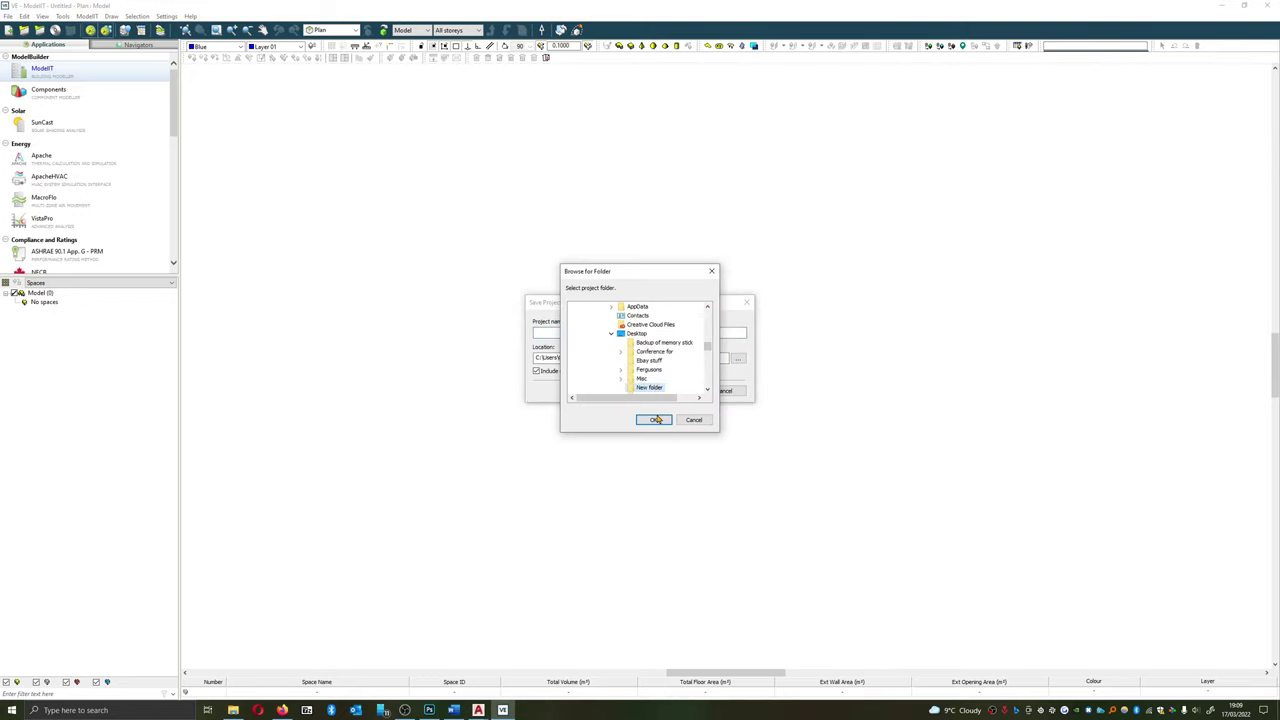
click(654, 419)
click(569, 336)
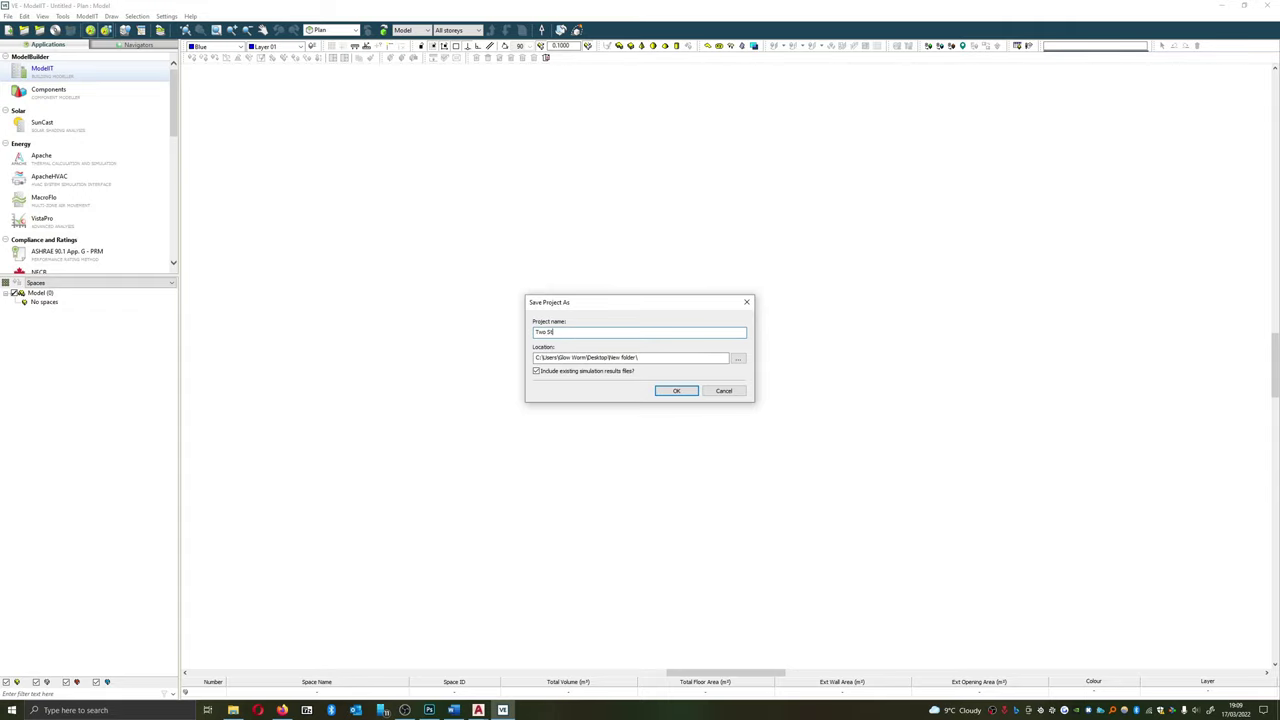
text(Two Storey Home)
click(676, 390)
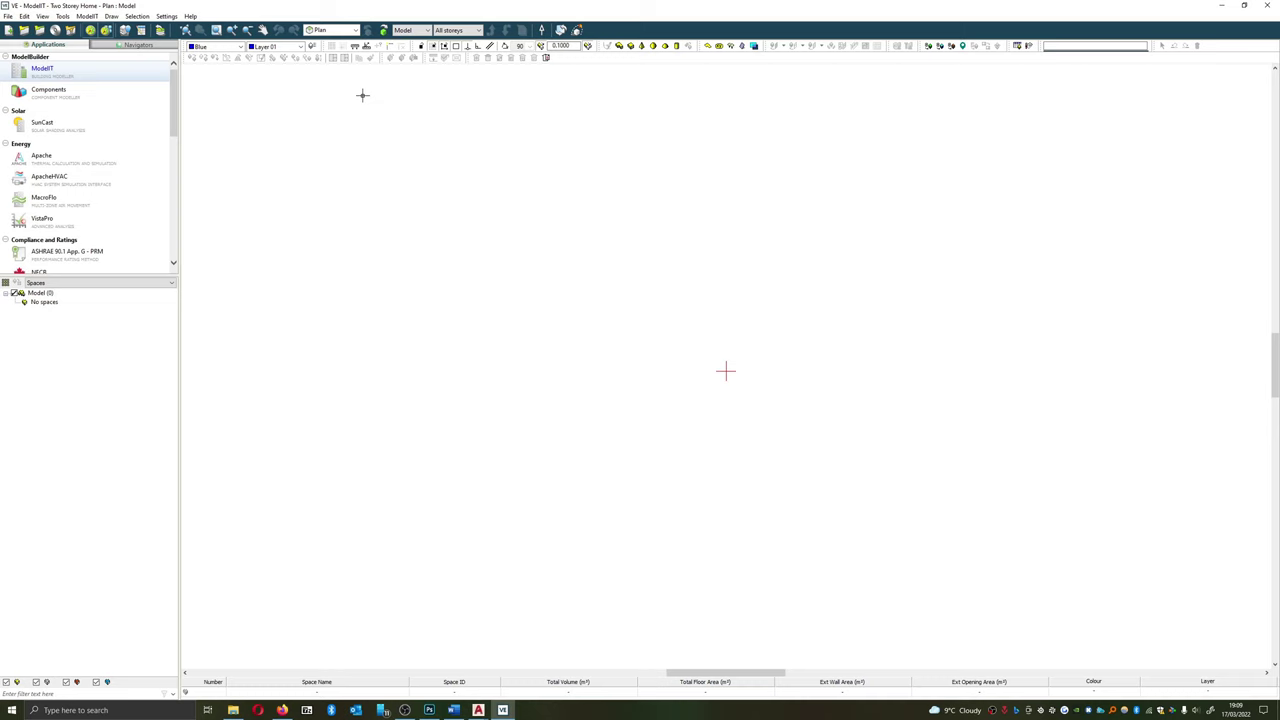
Switch to AutoCAD, open plans.dwg and examine the two floor plans side by side
mouse_move(481, 708)
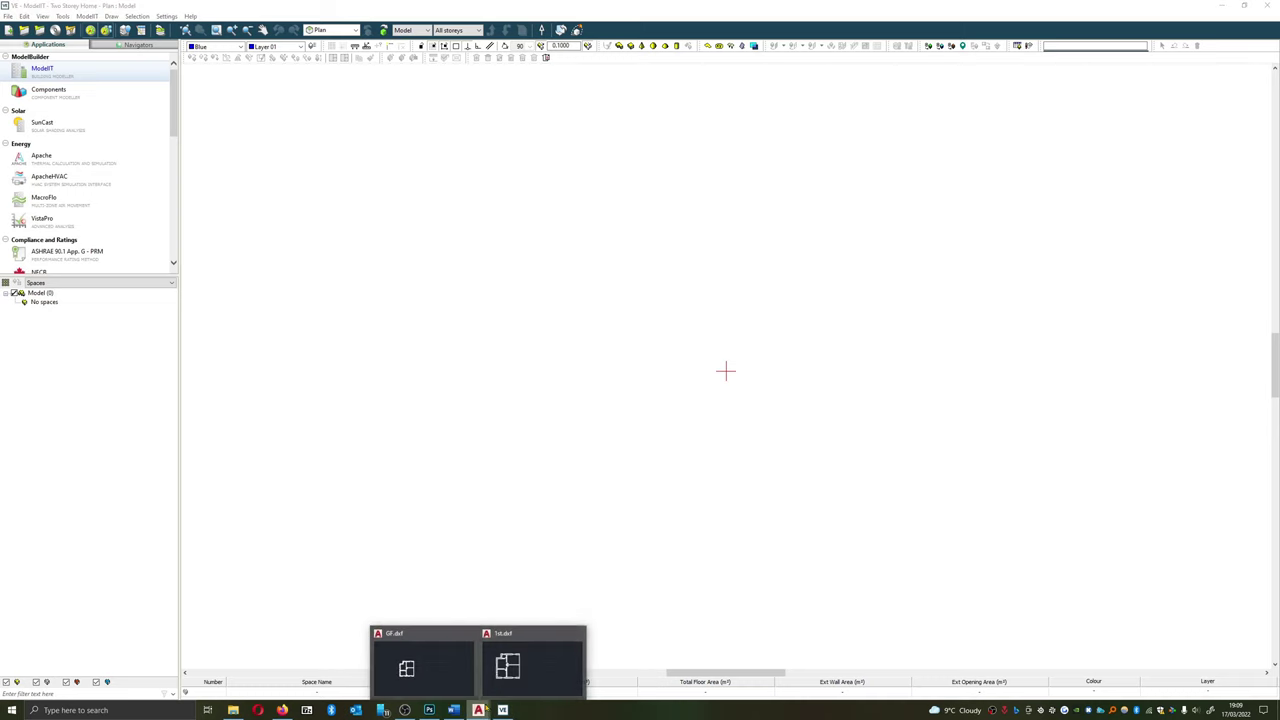
click(451, 663)
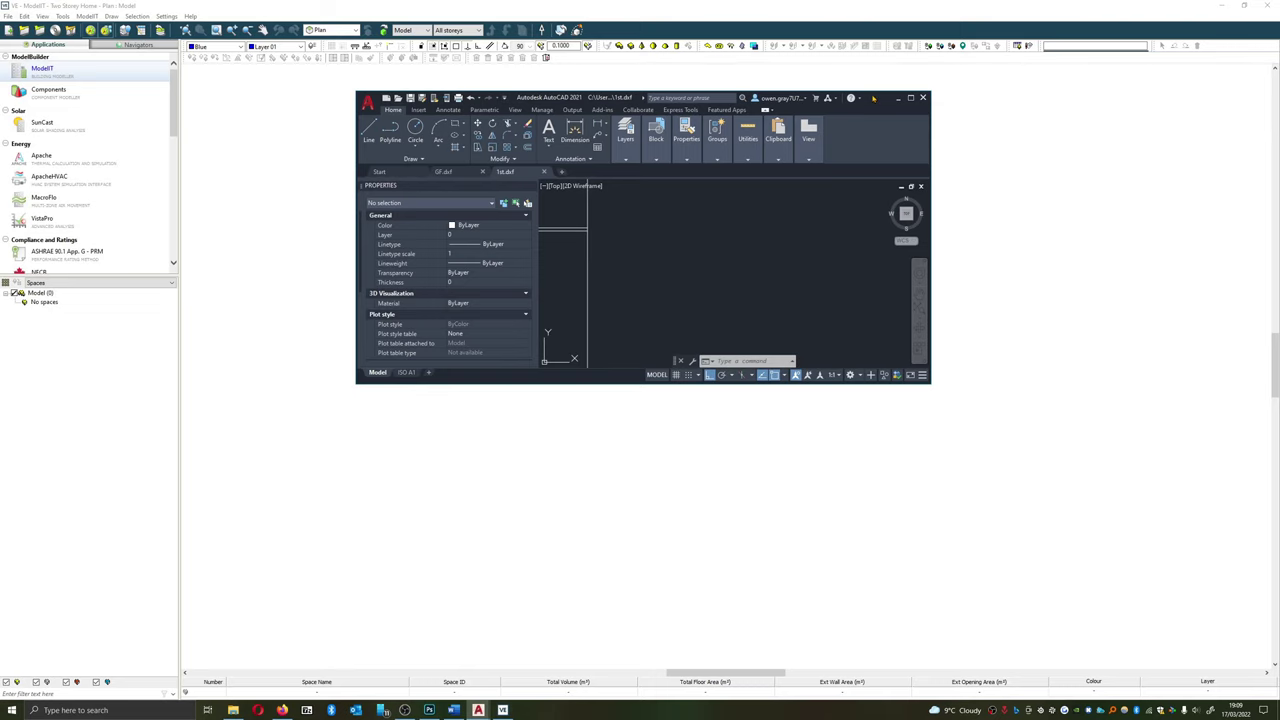
double_click(516, 98)
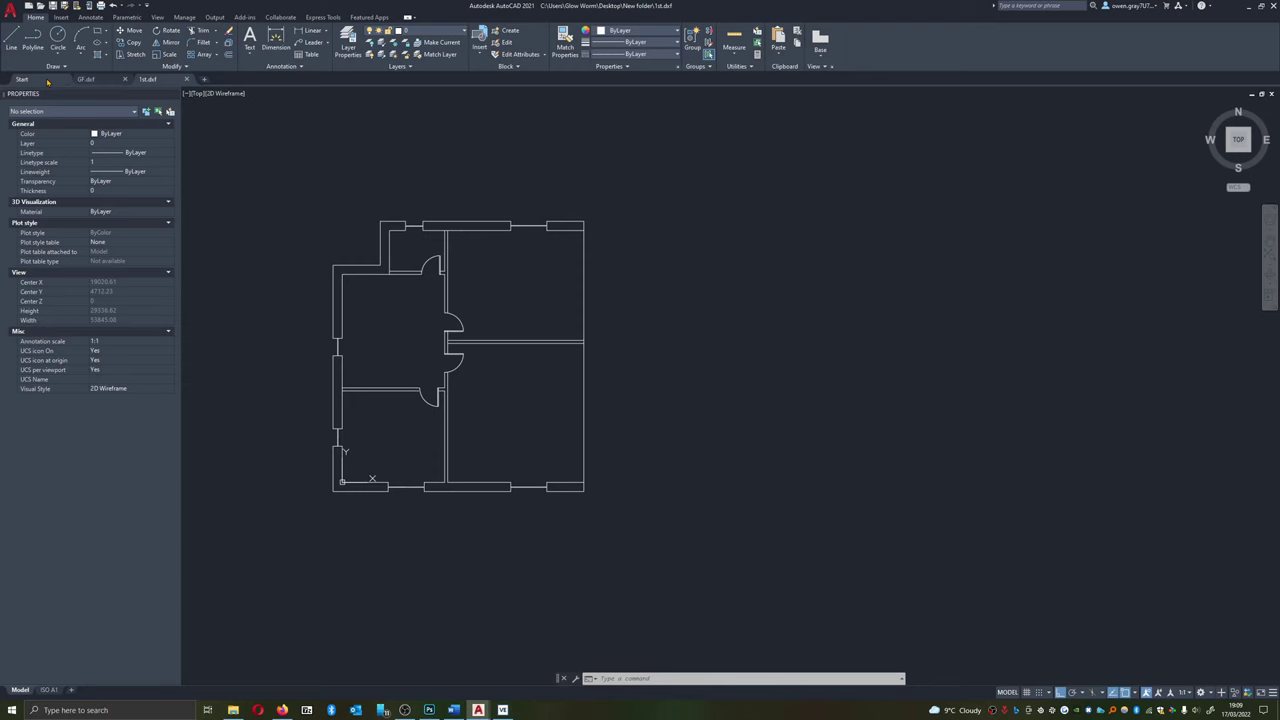
click(10, 10)
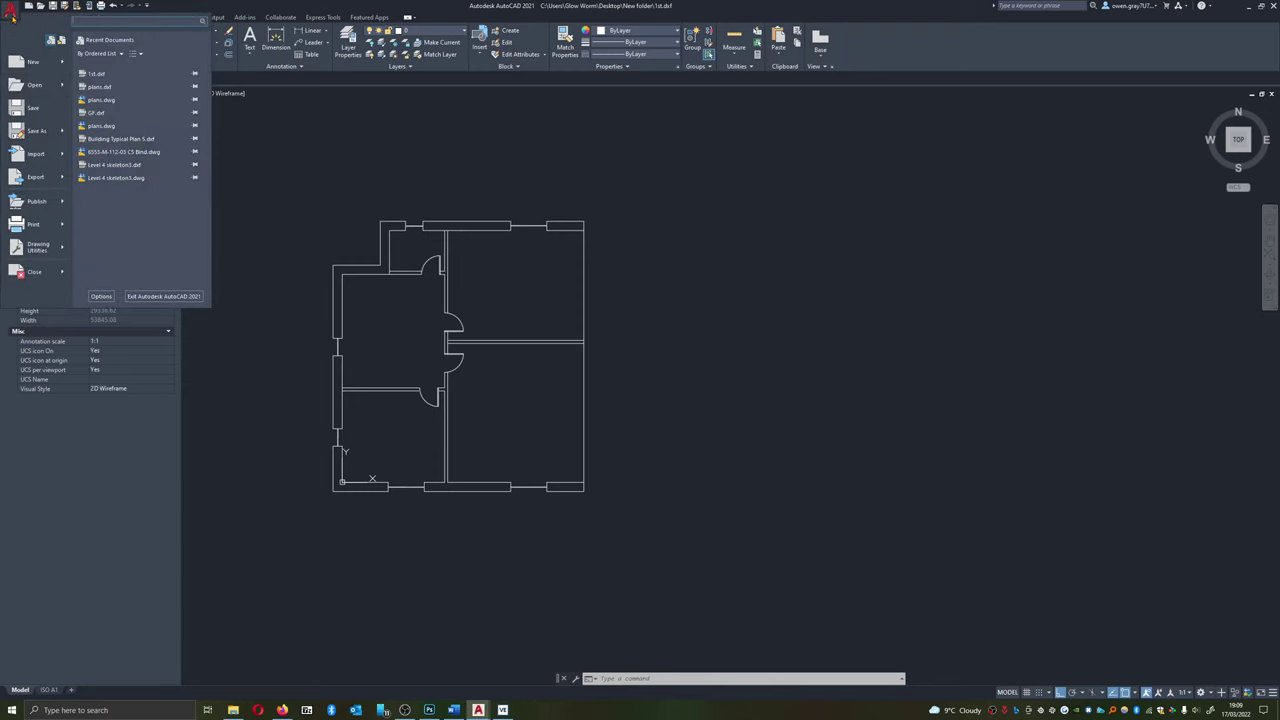
click(135, 107)
scroll(540, 288, down, 2)
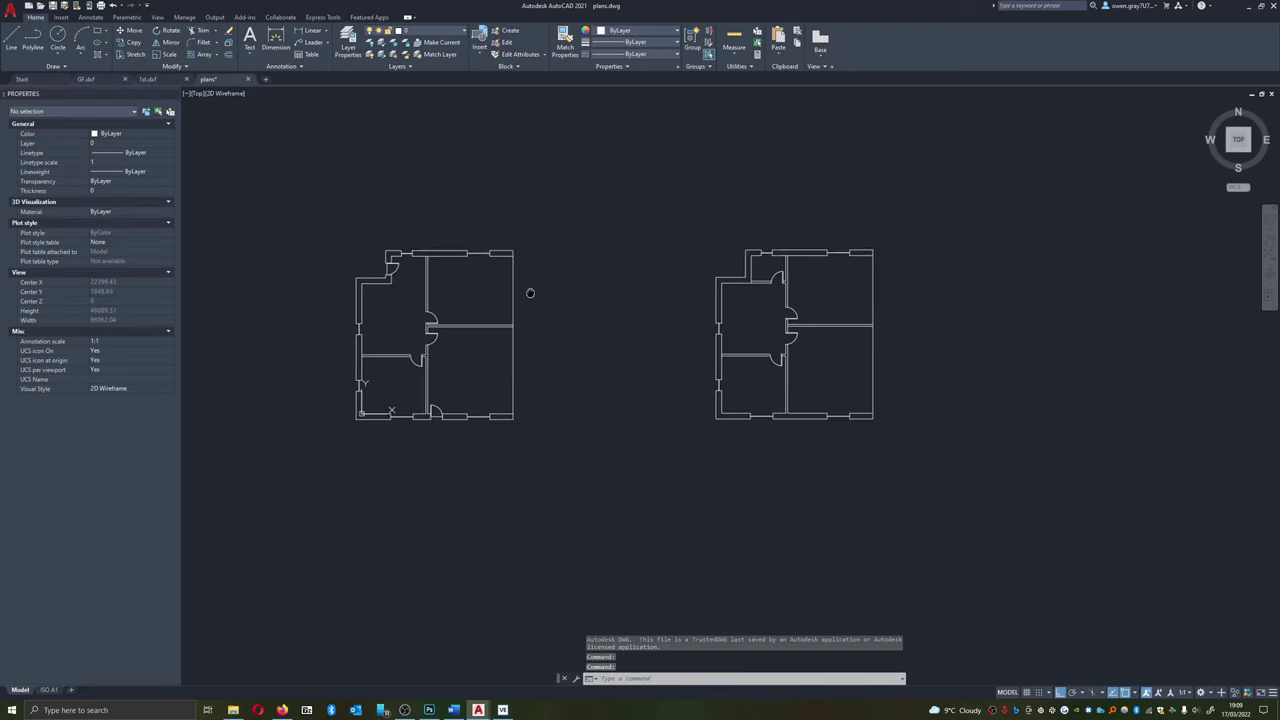
scroll(506, 297, up, 2)
middle_drag(506, 297, 577, 311)
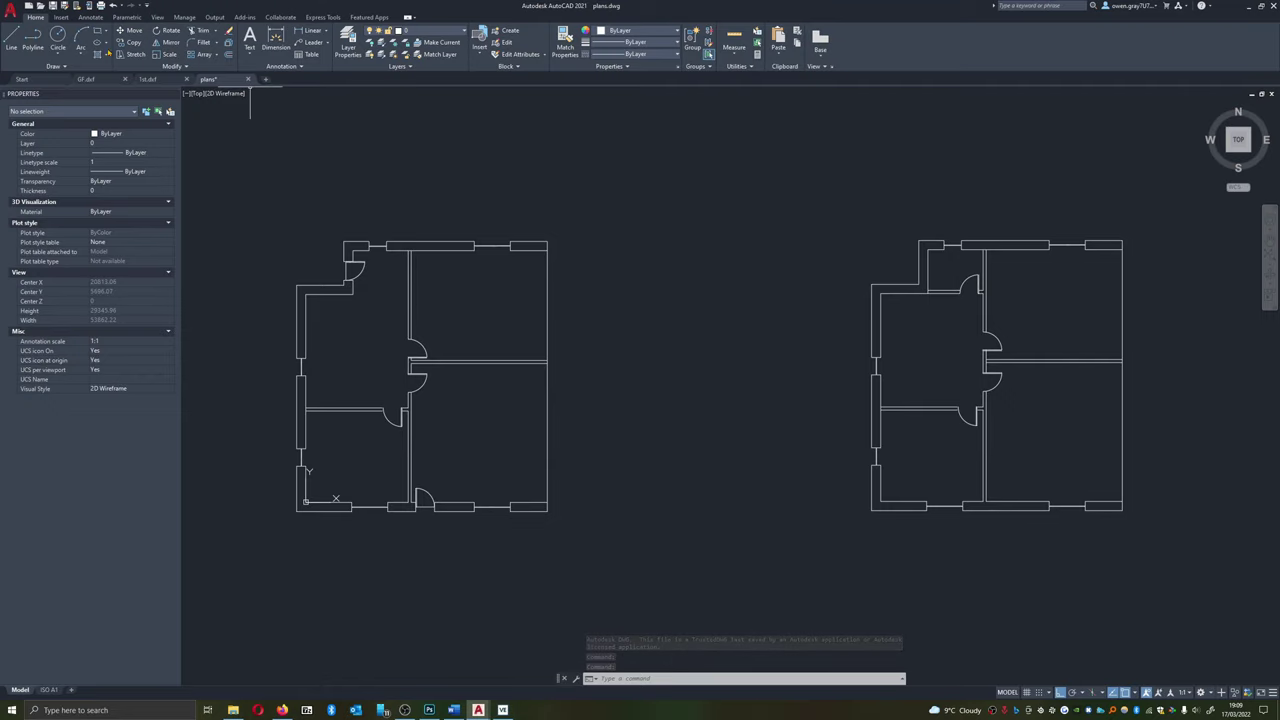
Show the GF.dxf drawing and check the DXF file types offered for saving it, without saving
click(88, 80)
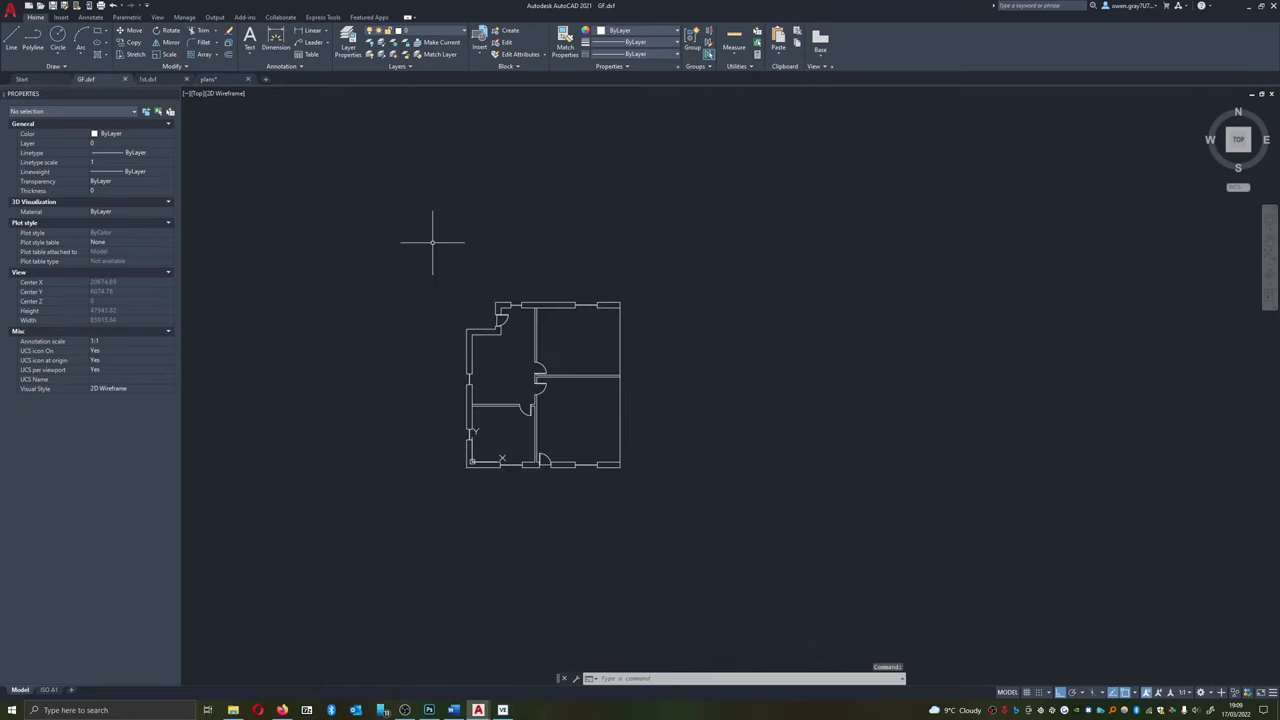
click(10, 10)
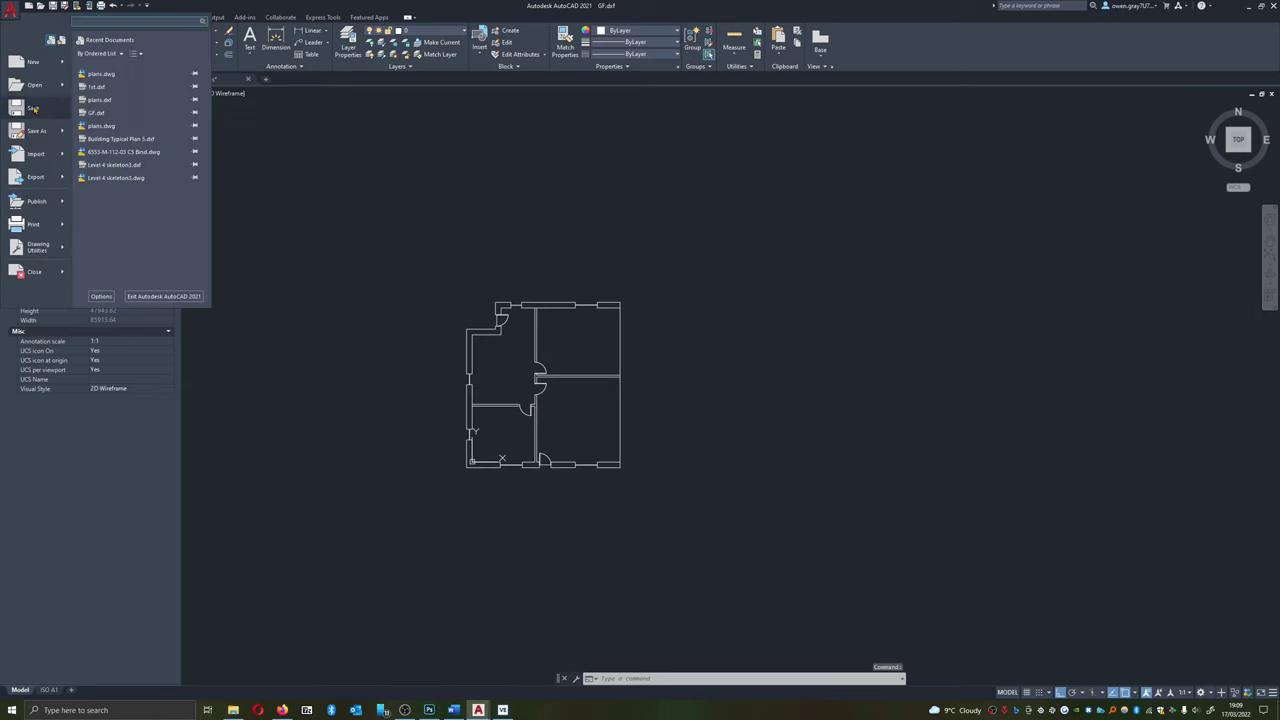
click(428, 228)
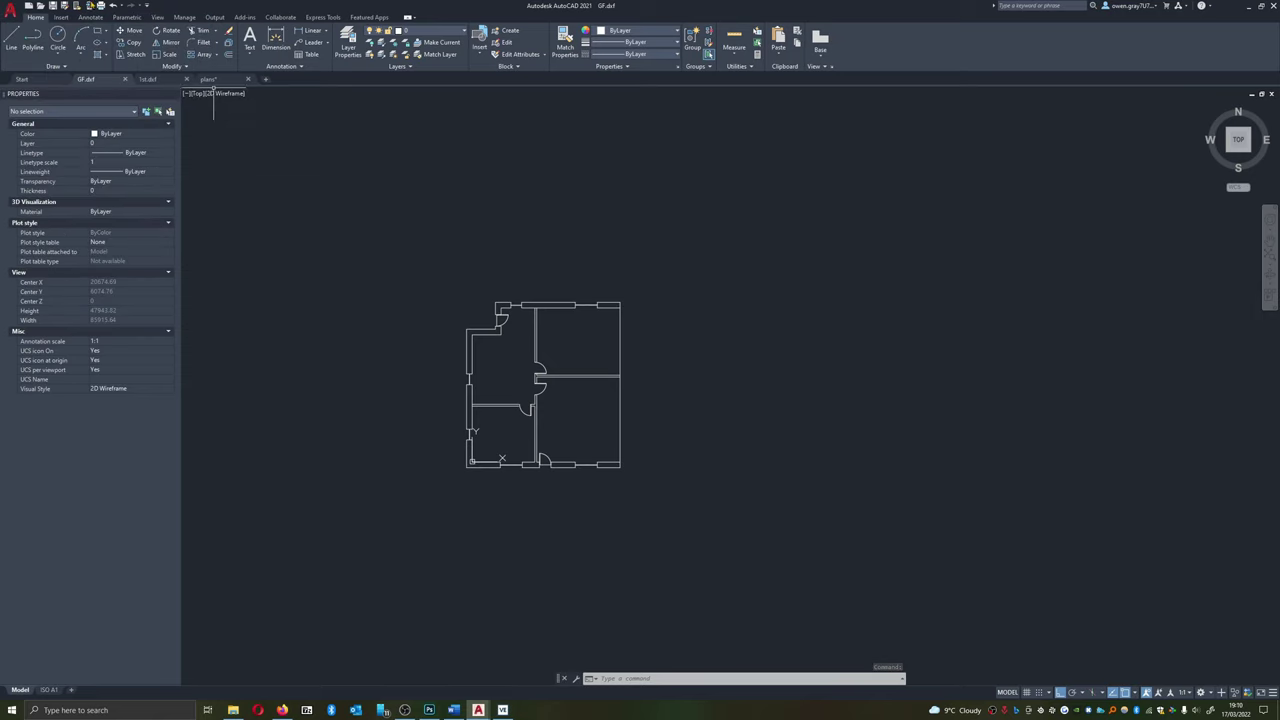
click(10, 10)
click(45, 131)
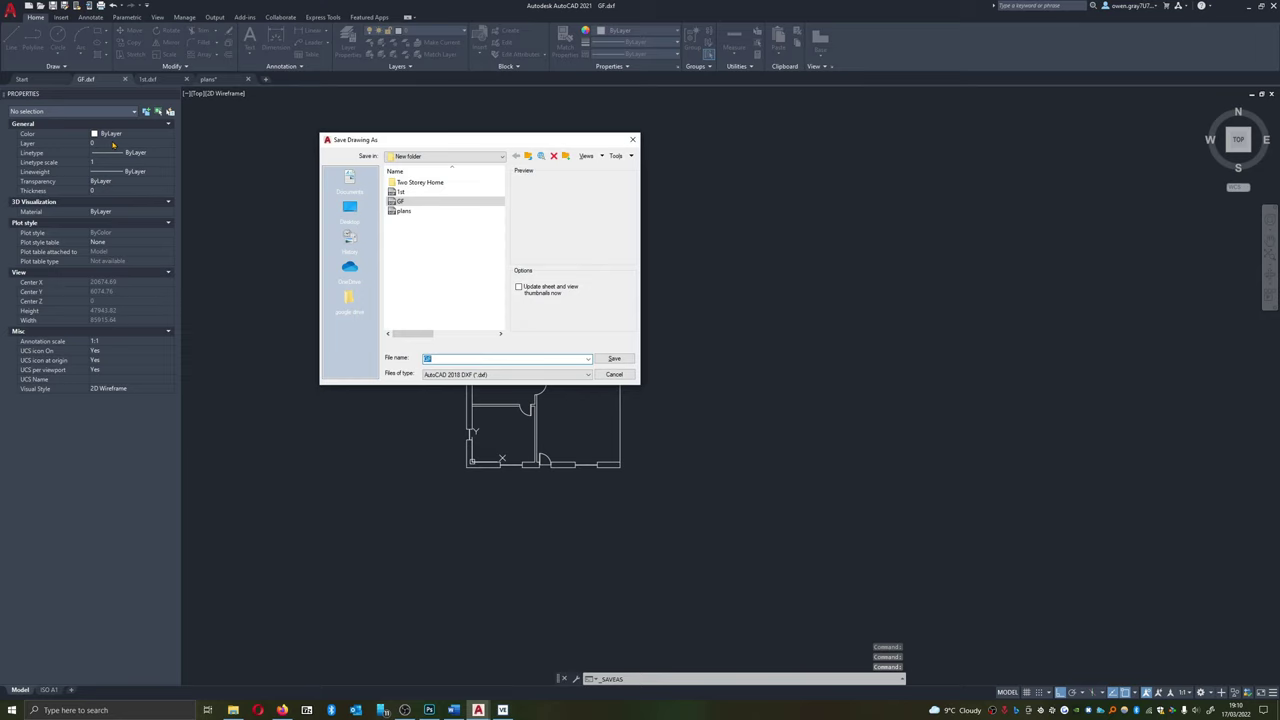
click(490, 374)
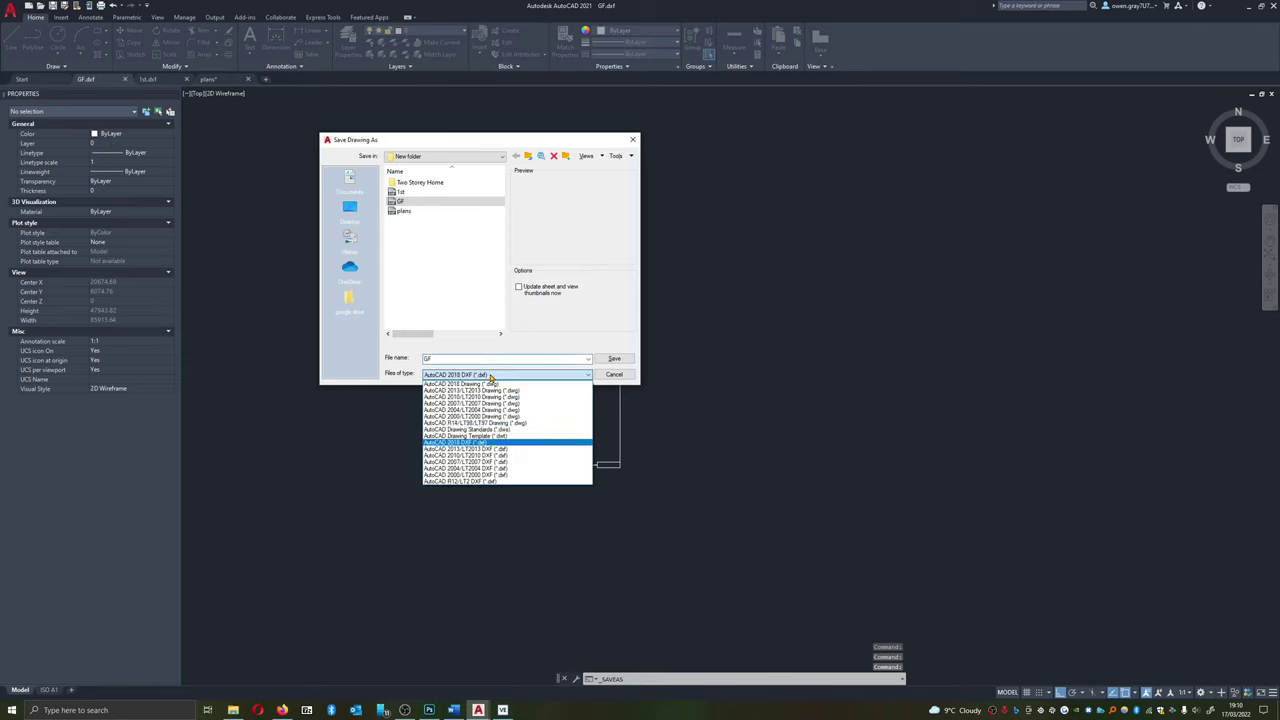
click(619, 374)
click(616, 374)
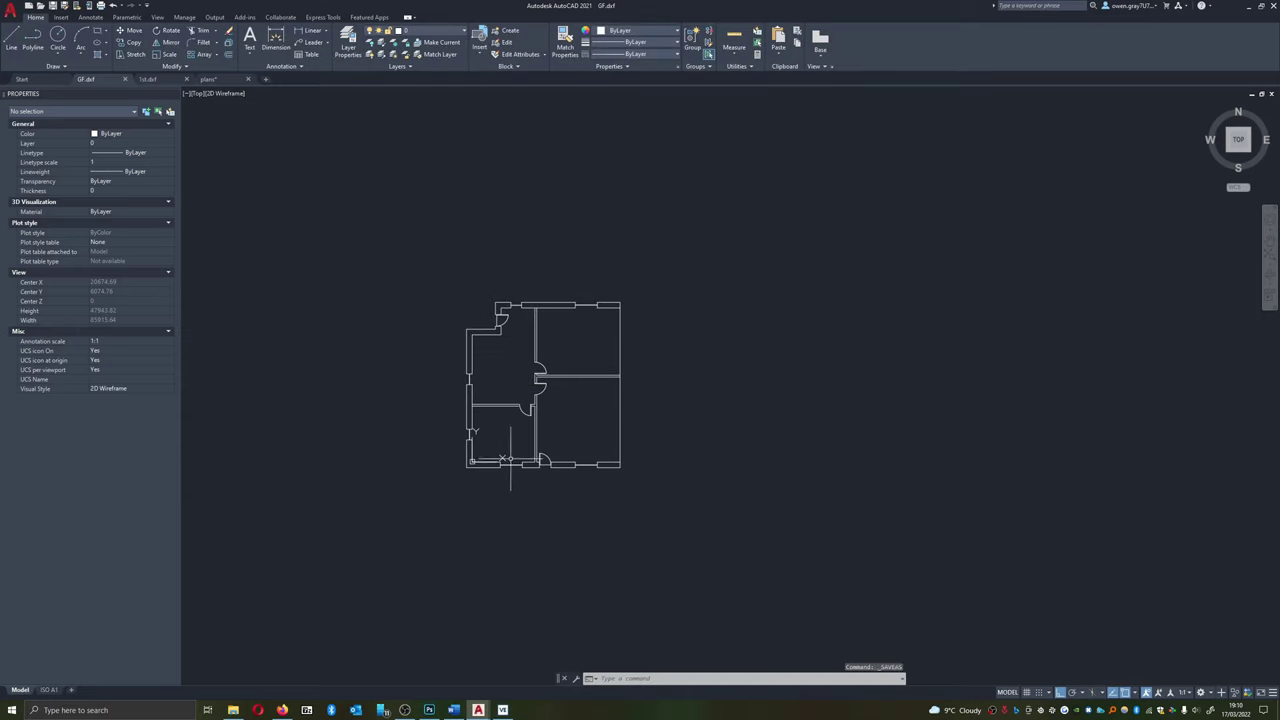
Show the 1st.dxf drawing and examine where its origin sits at the inner corner of the external walls
key(ctrl+Tab)
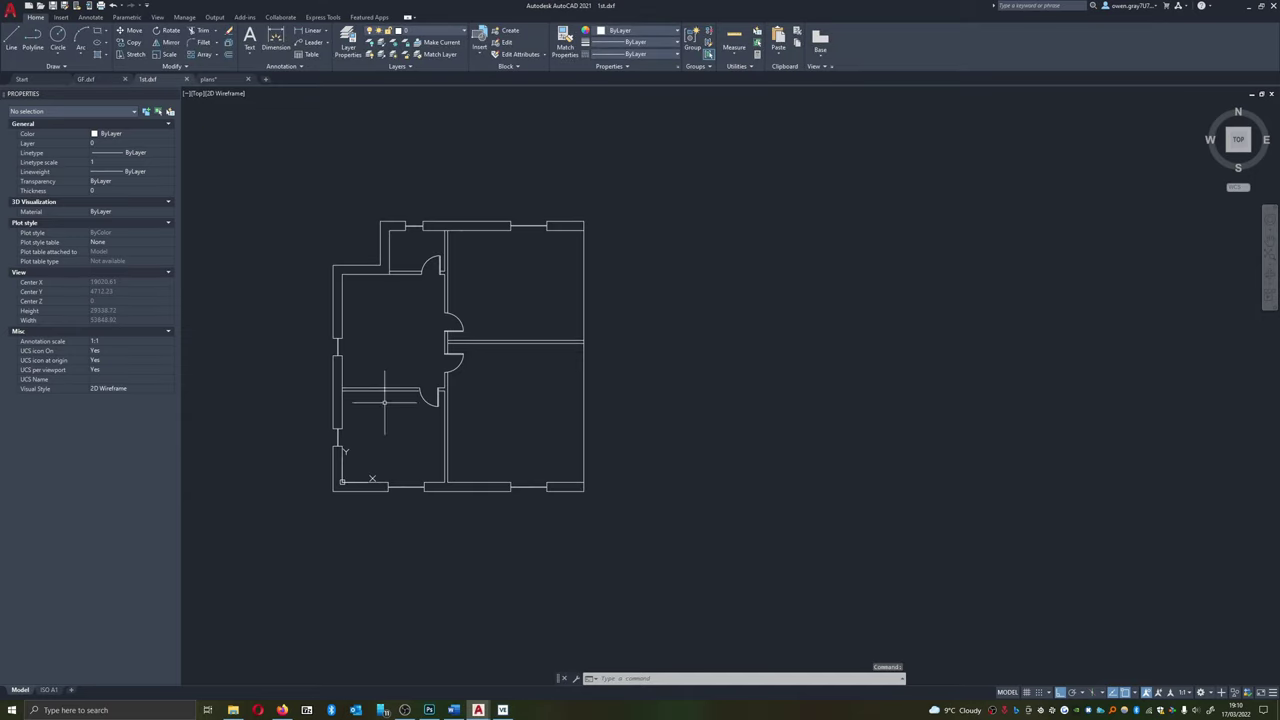
scroll(347, 490, up, 2)
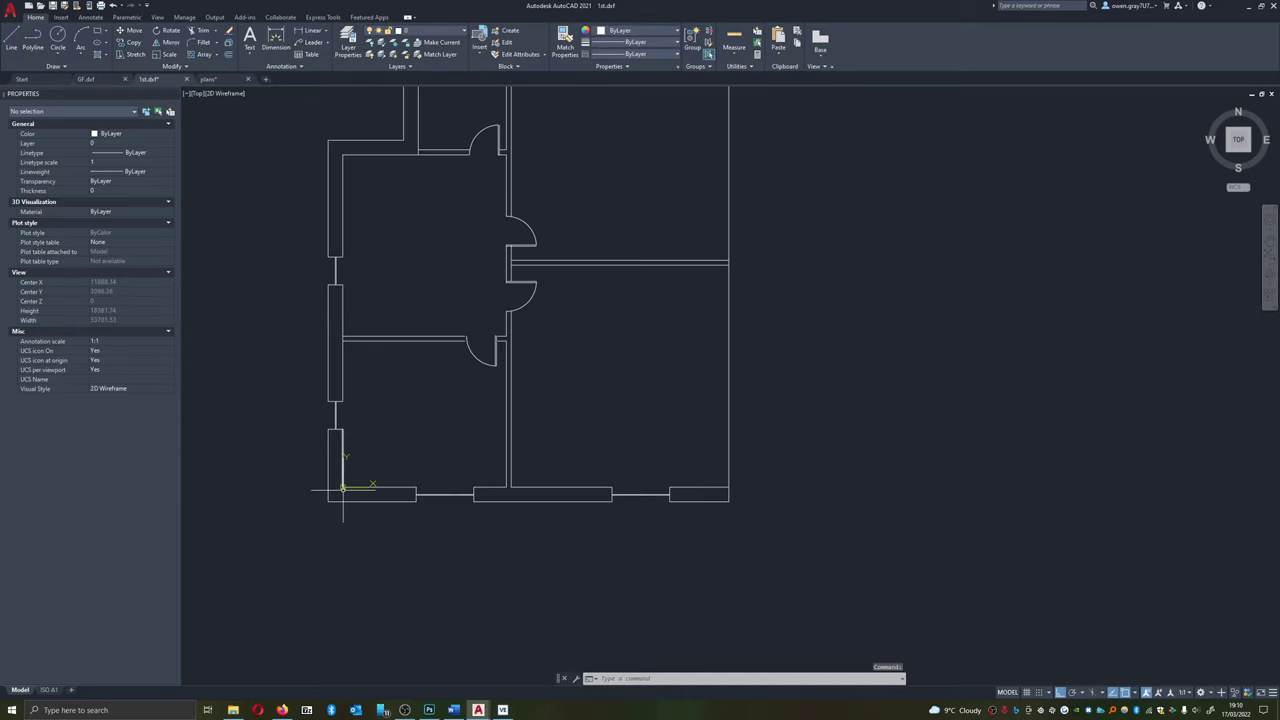
middle_drag(343, 490, 343, 502)
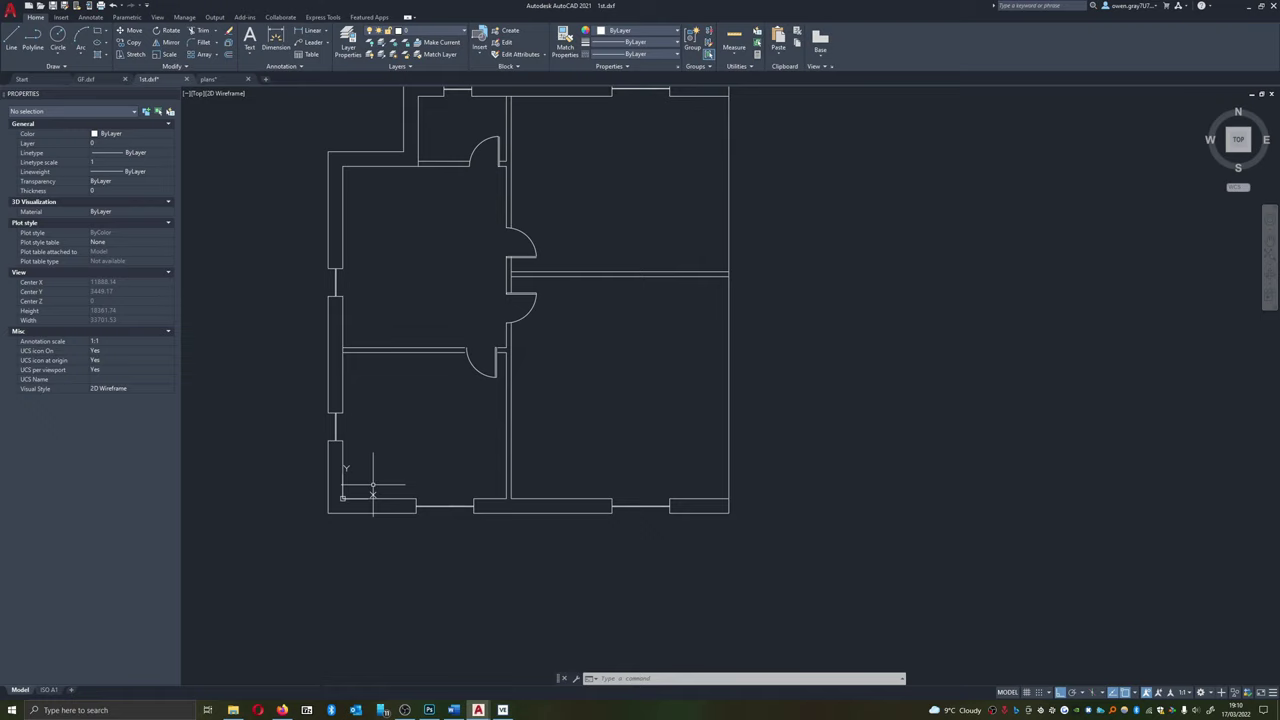
middle_drag(349, 491, 409, 508)
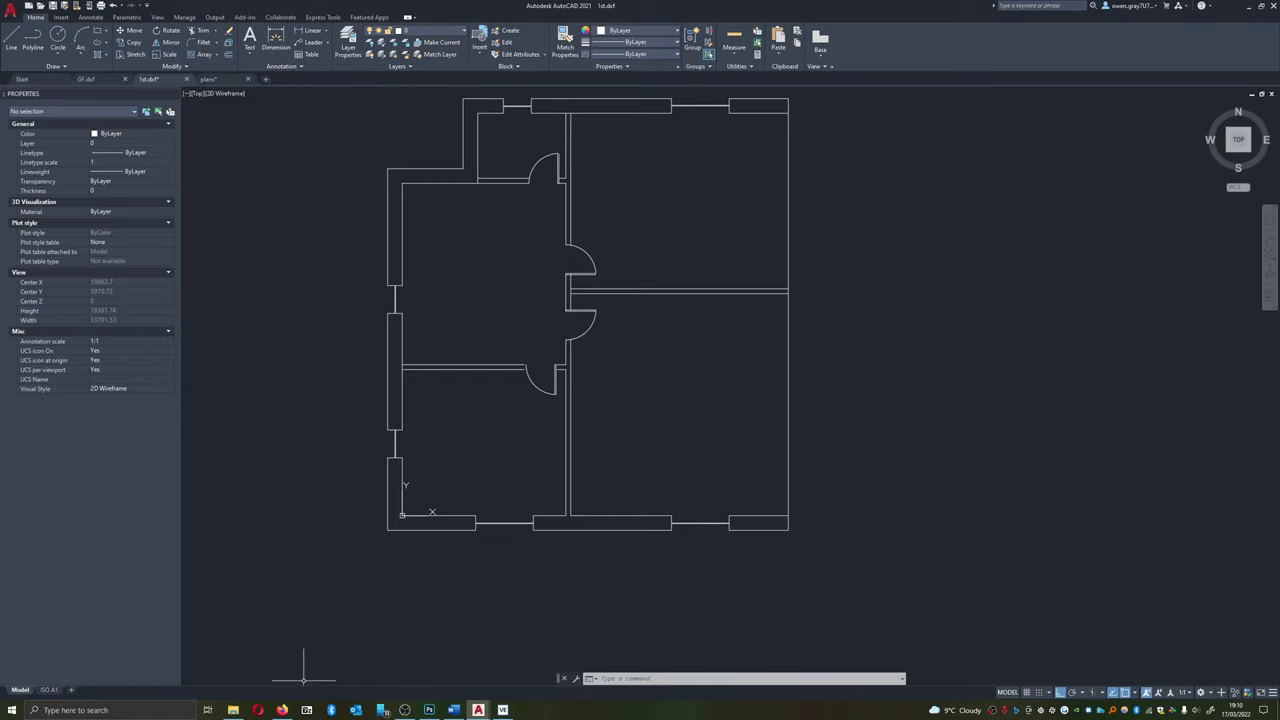
Switch to IES VE and choose the ground-floor drawing GF in the Desktop's "New folder" as the DXF file to attach
mouse_move(503, 708)
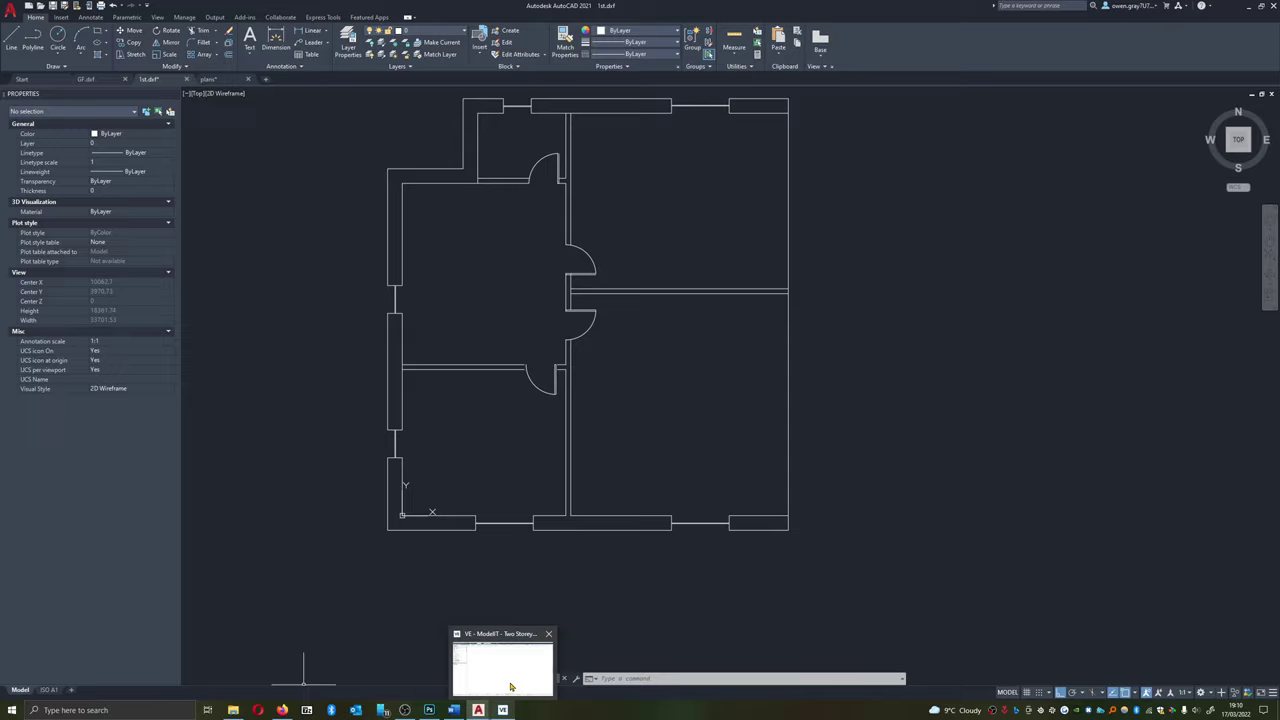
click(511, 686)
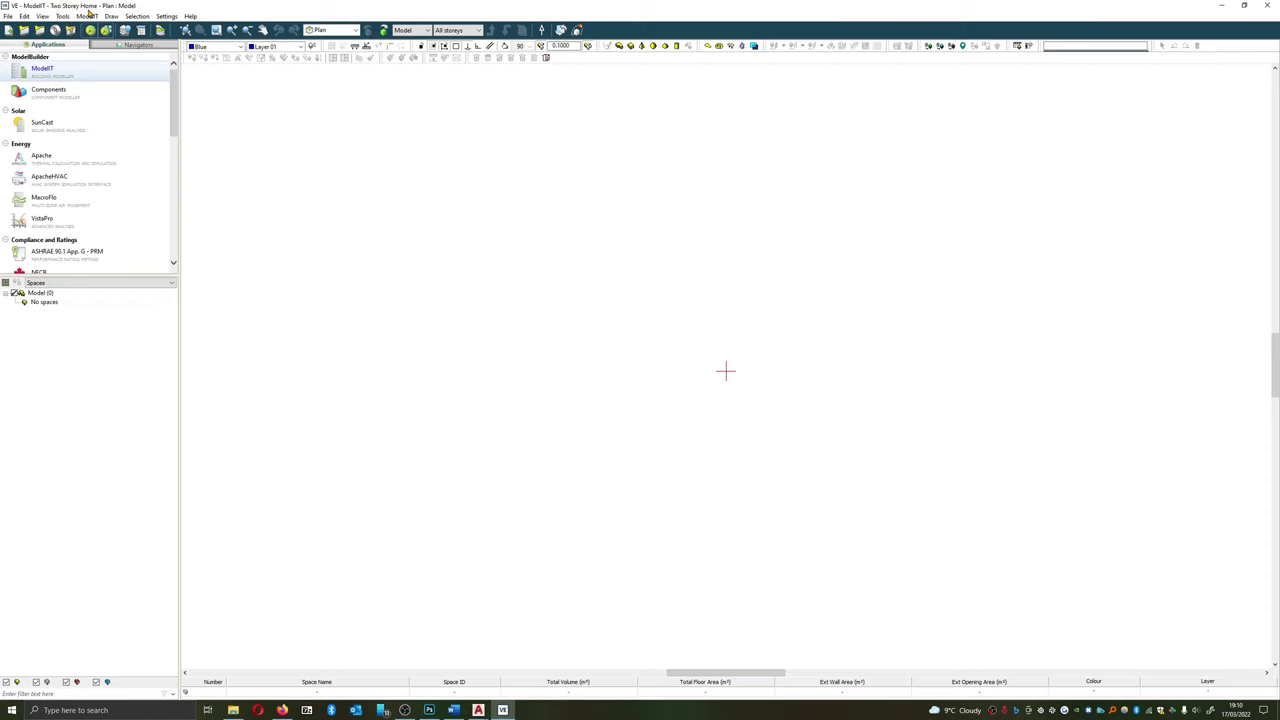
click(88, 17)
click(88, 17)
click(88, 17)
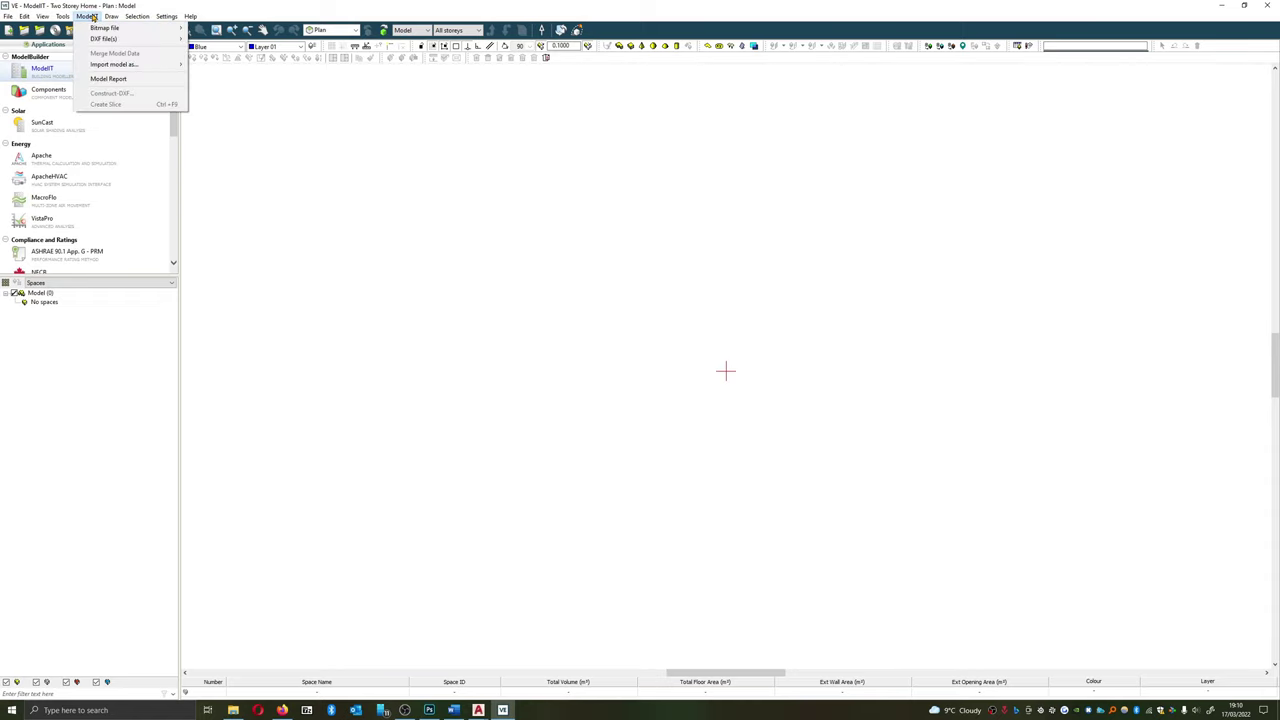
mouse_move(104, 40)
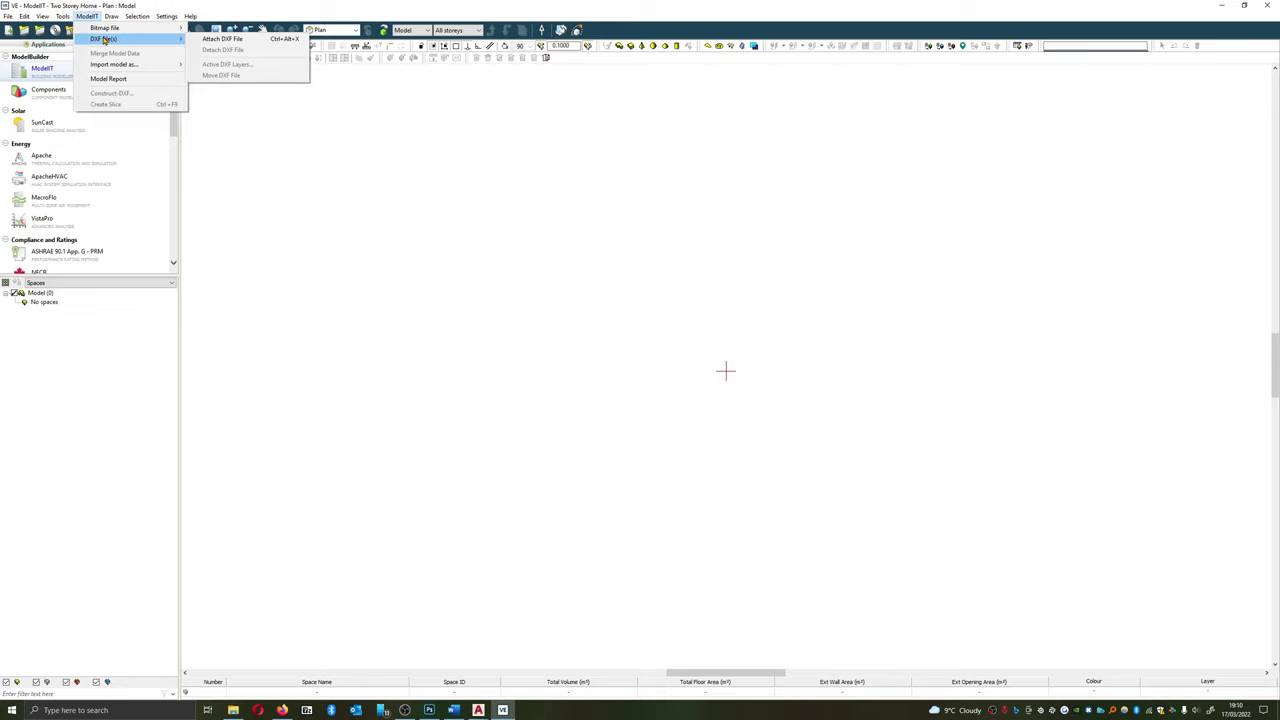
click(88, 17)
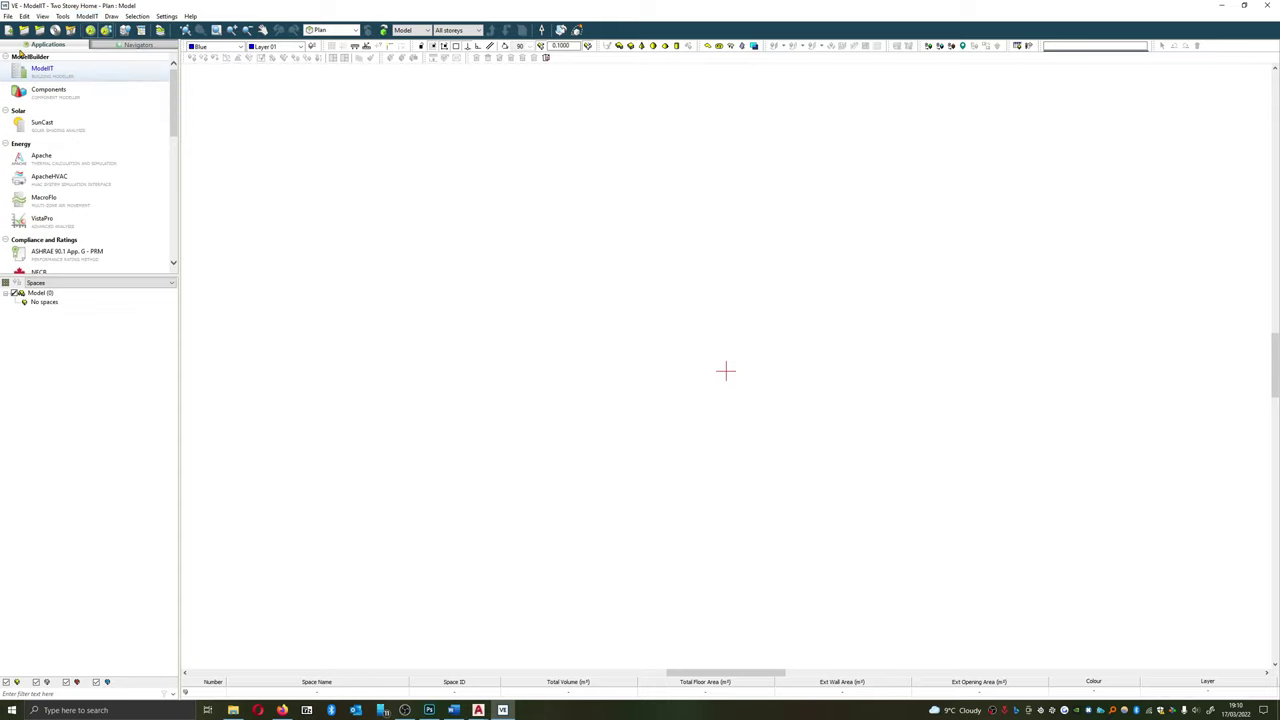
click(90, 17)
mouse_move(104, 39)
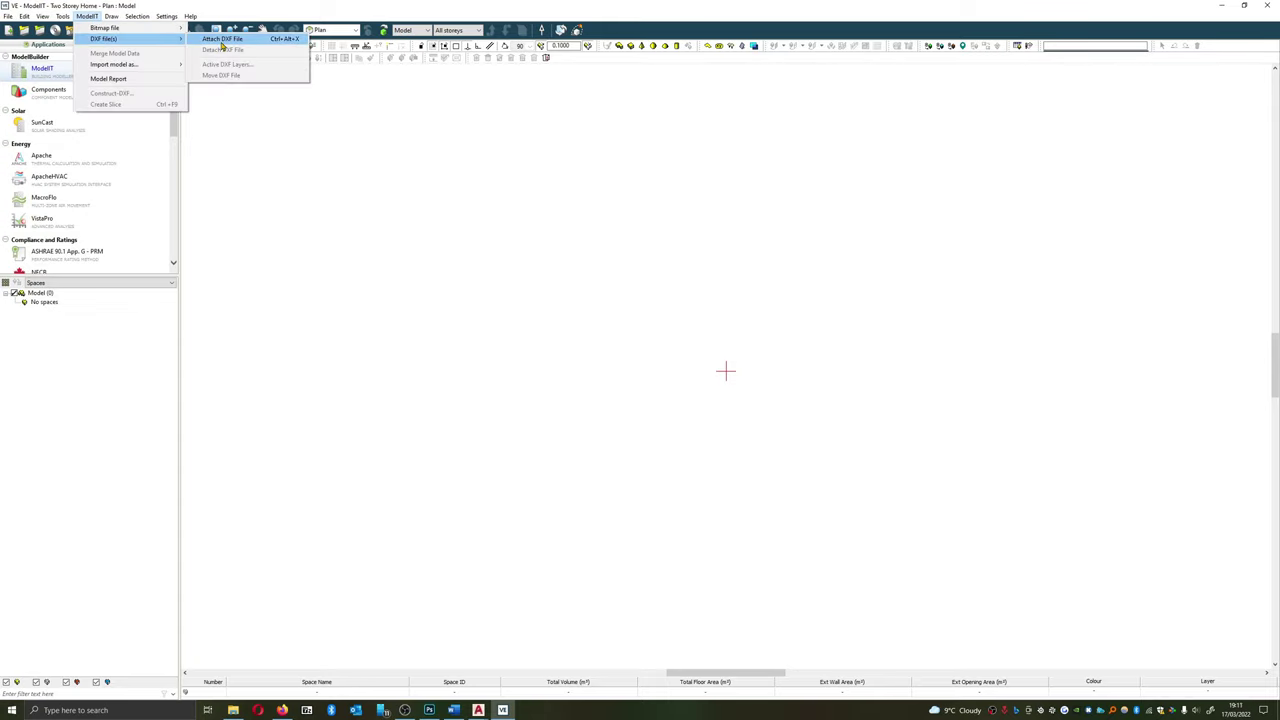
click(222, 40)
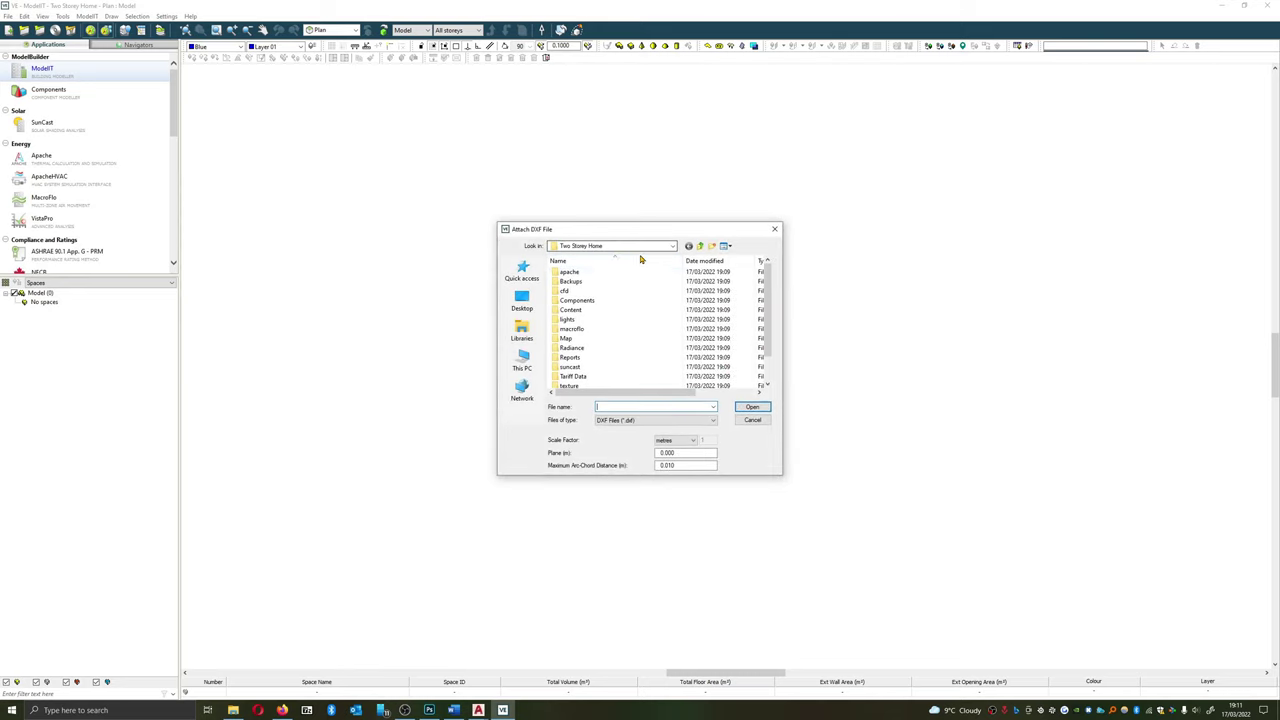
click(664, 247)
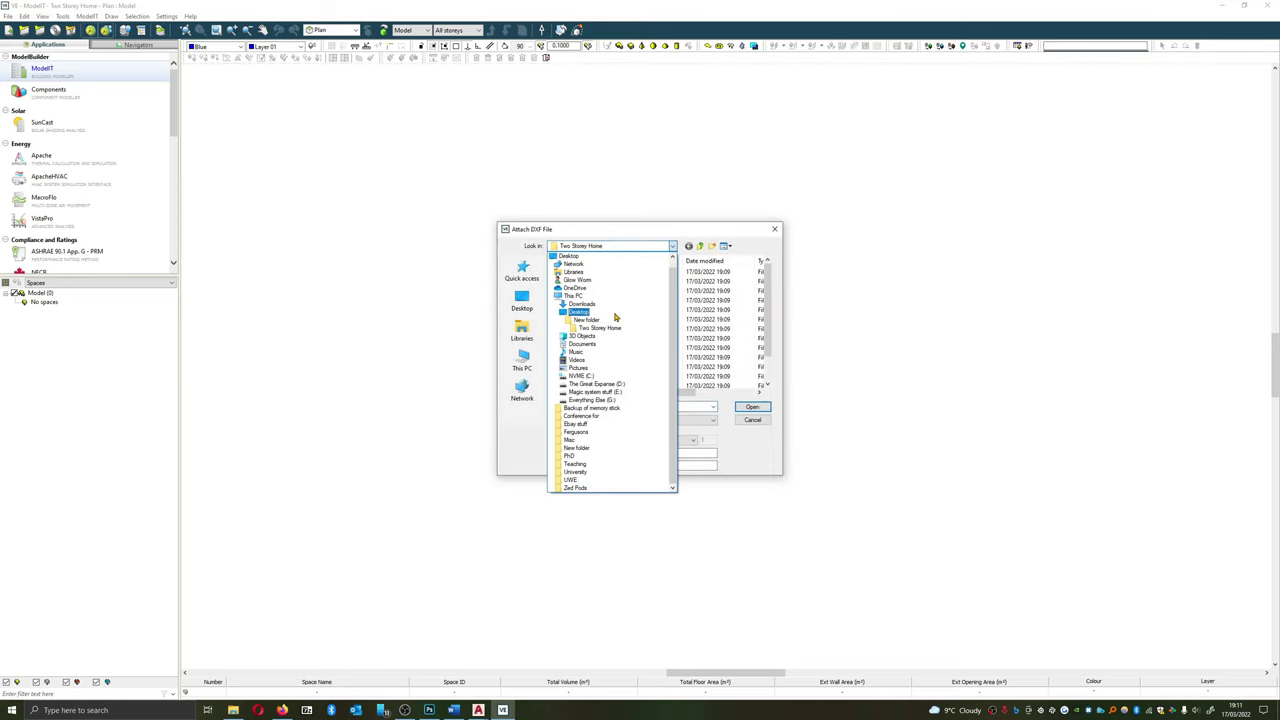
click(583, 320)
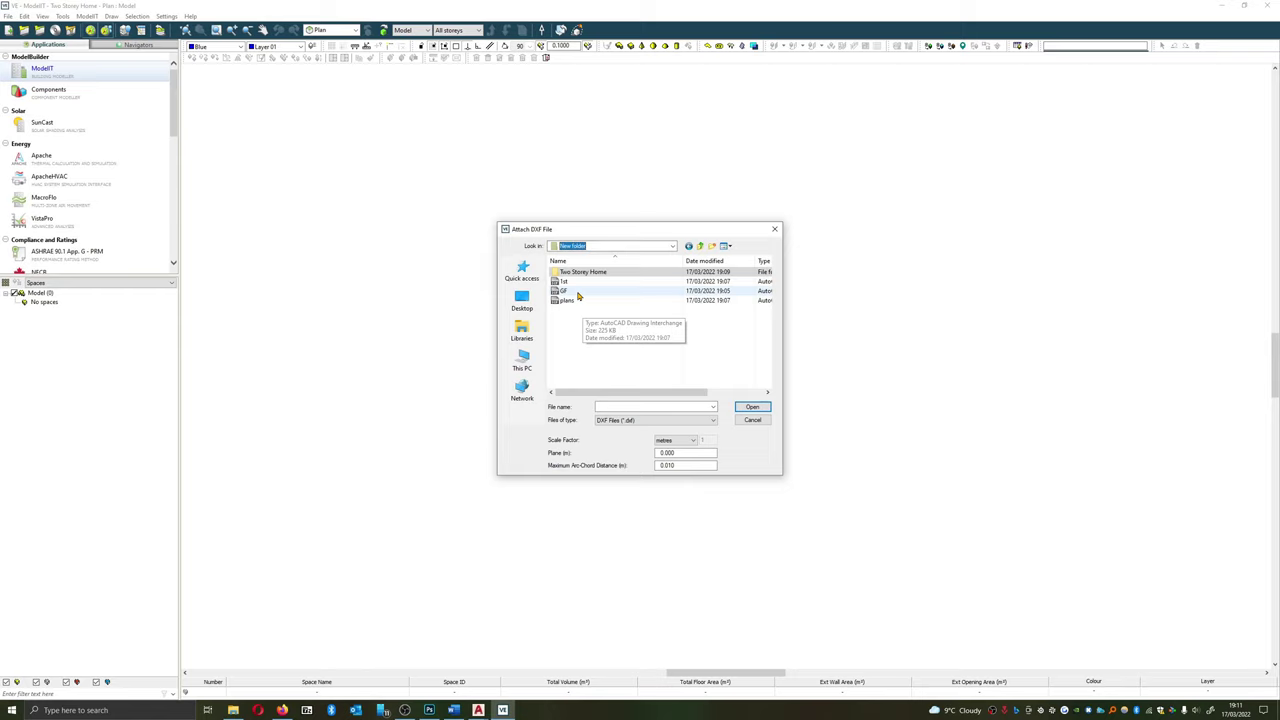
click(577, 291)
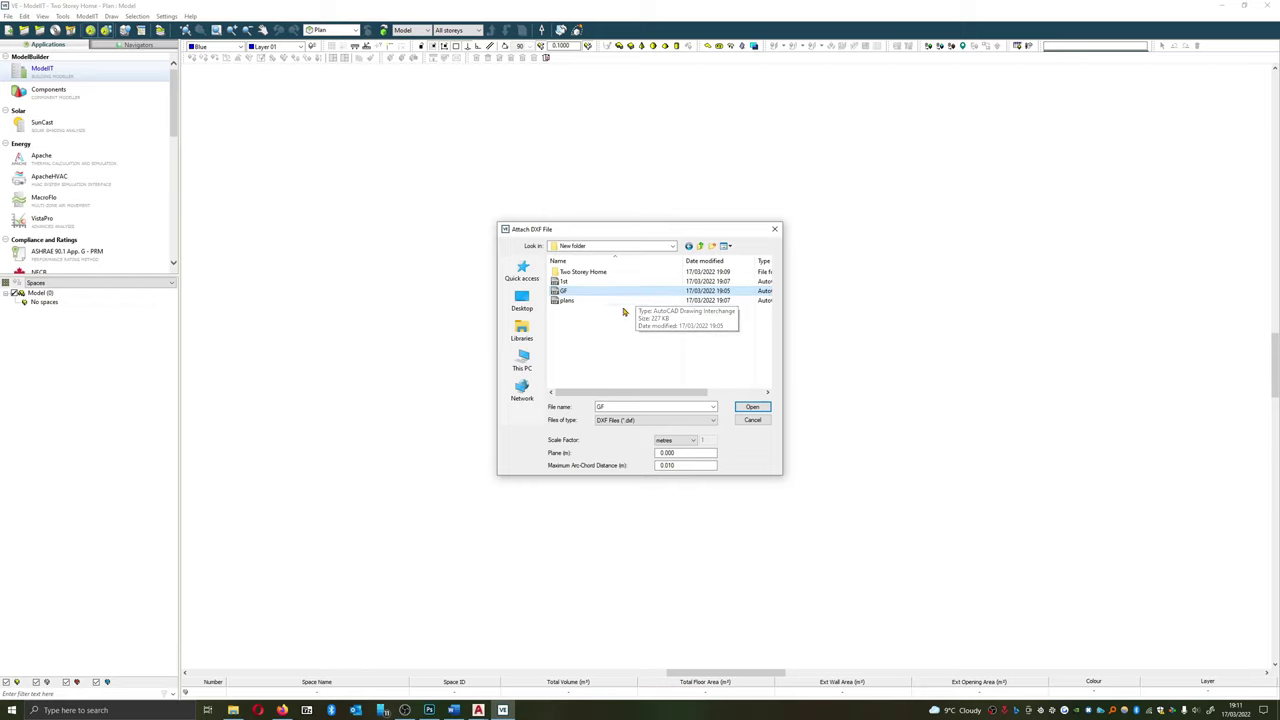
Attach the GF drawing with its scale factor set to millimetres, plane 0.000 m and maximum arc-chord distance 0.010 m
click(690, 441)
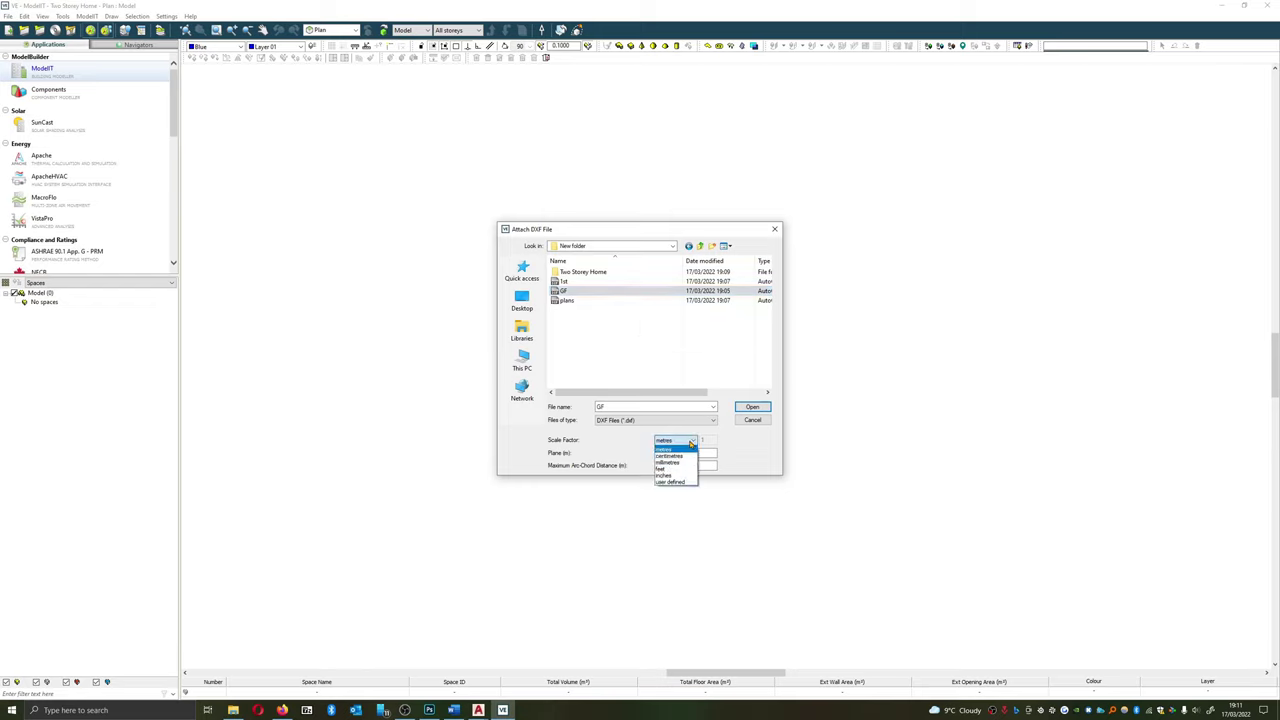
click(678, 463)
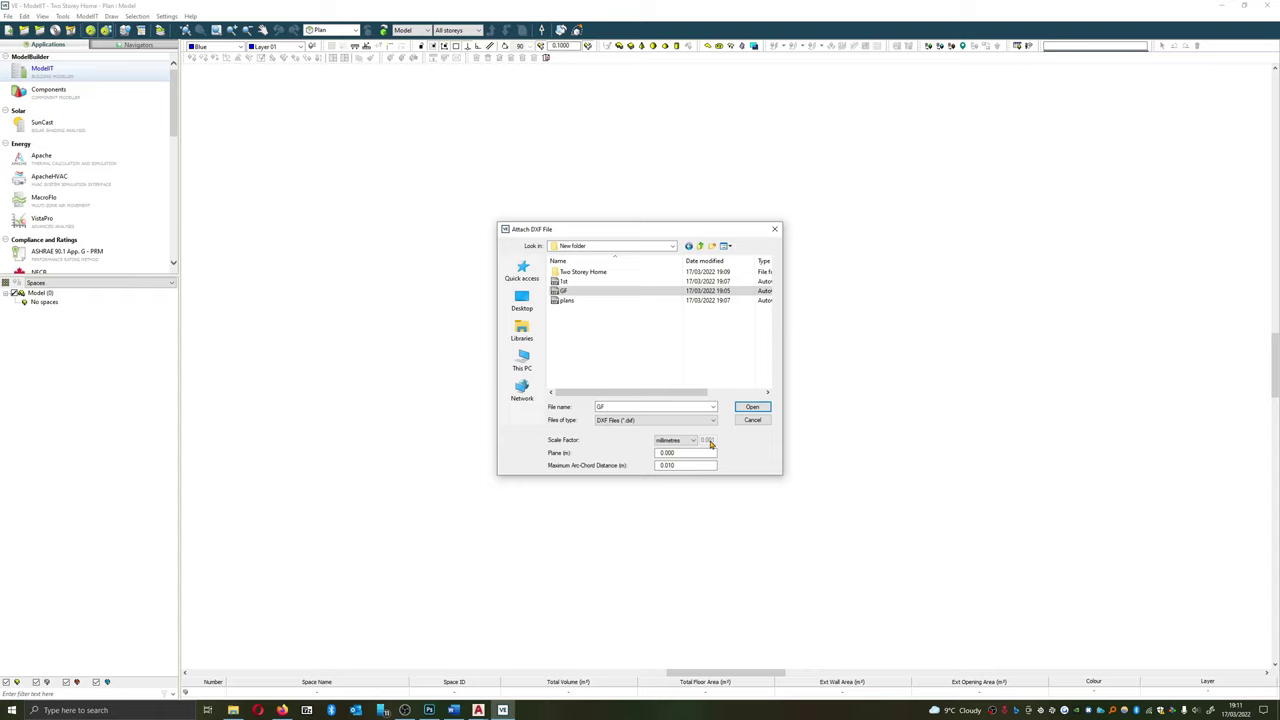
click(690, 440)
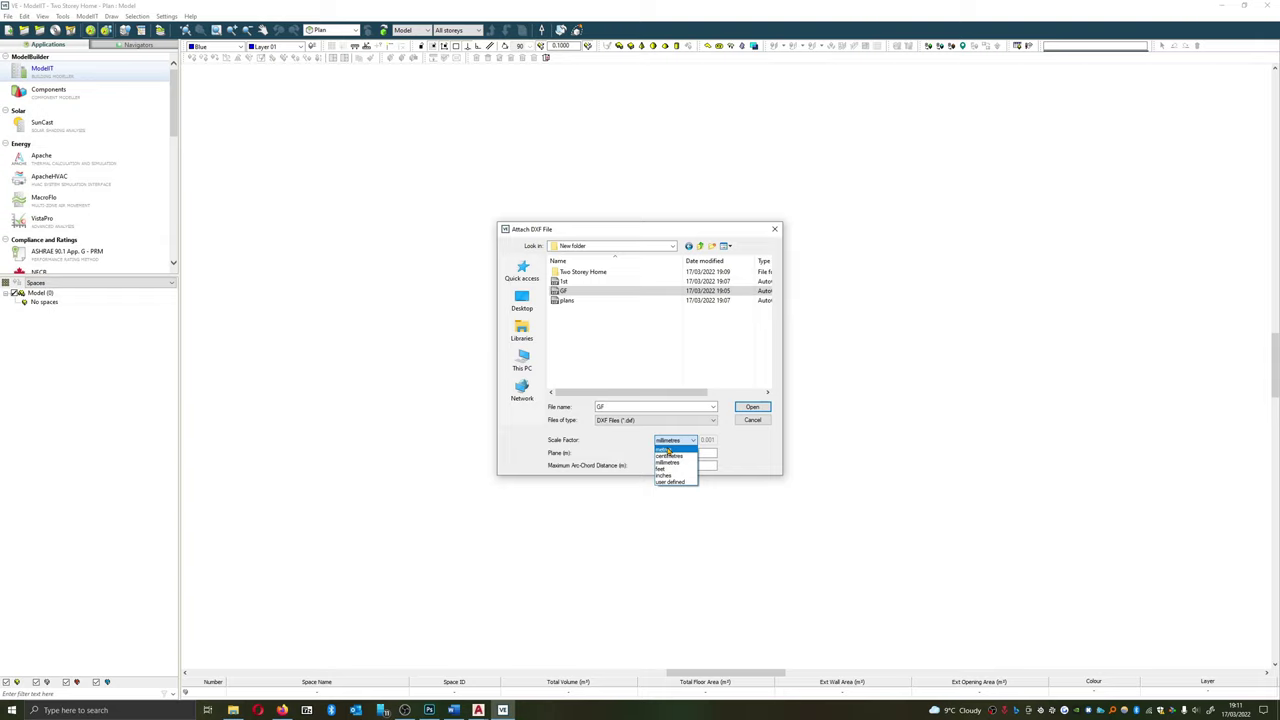
click(740, 462)
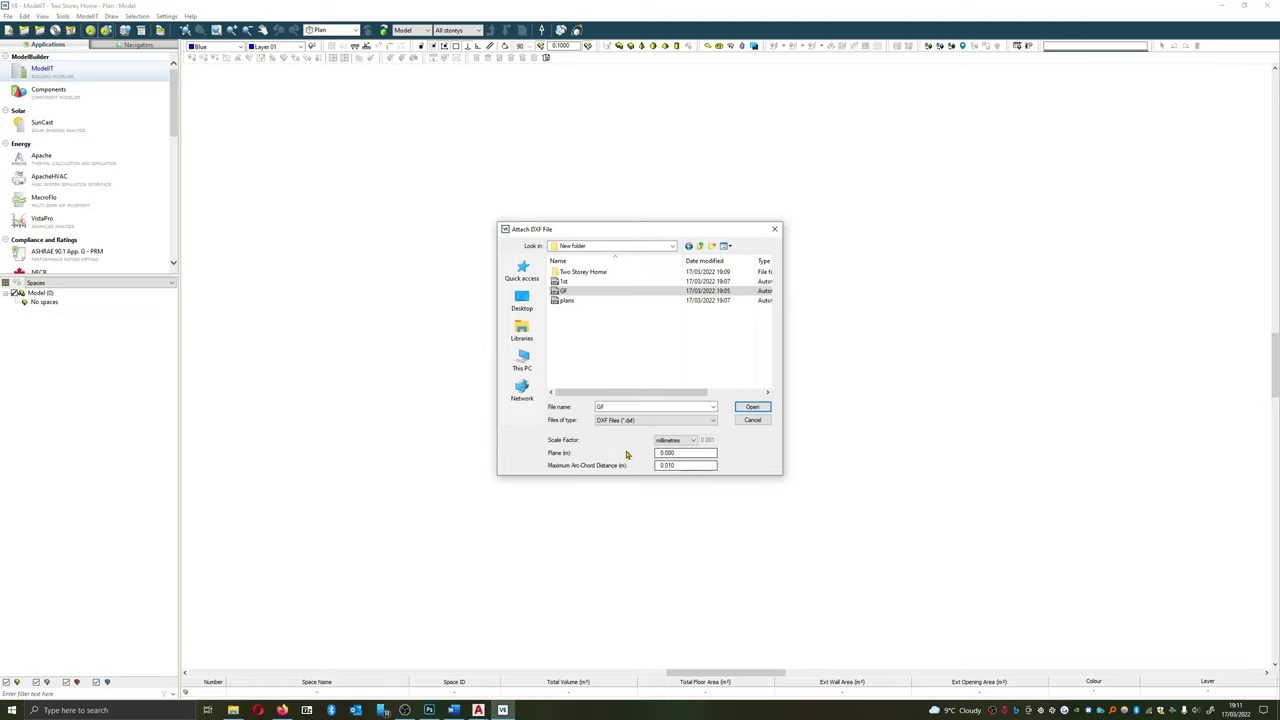
click(684, 453)
click(686, 465)
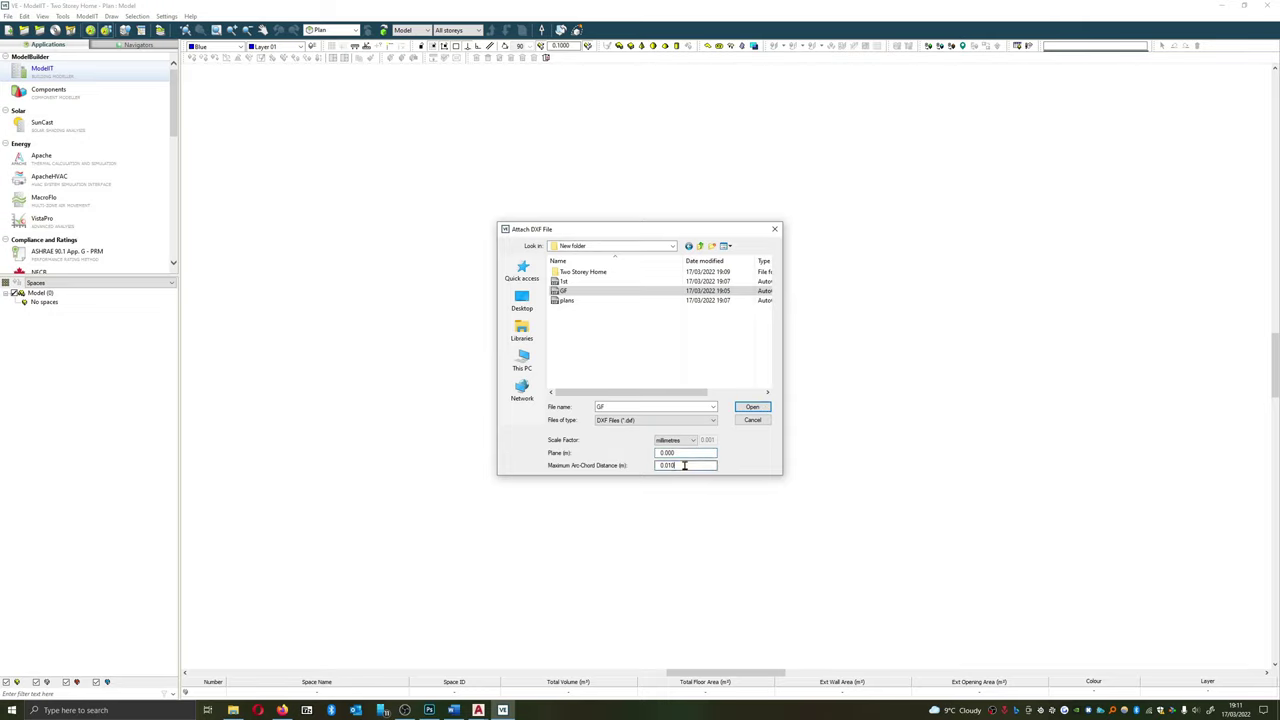
click(752, 407)
Examine the attached ground-floor plan and how its inner external-wall corner sits relative to the model origin
middle_drag(738, 369, 559, 460)
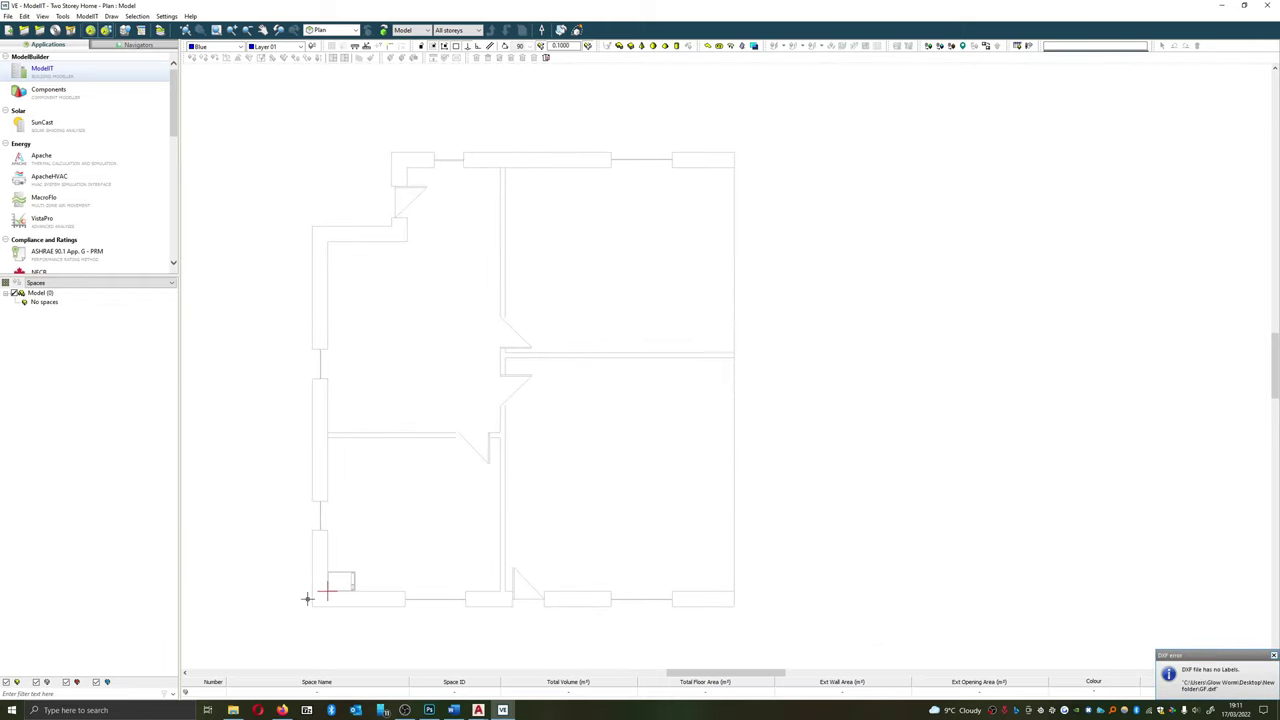
scroll(310, 598, up, 4)
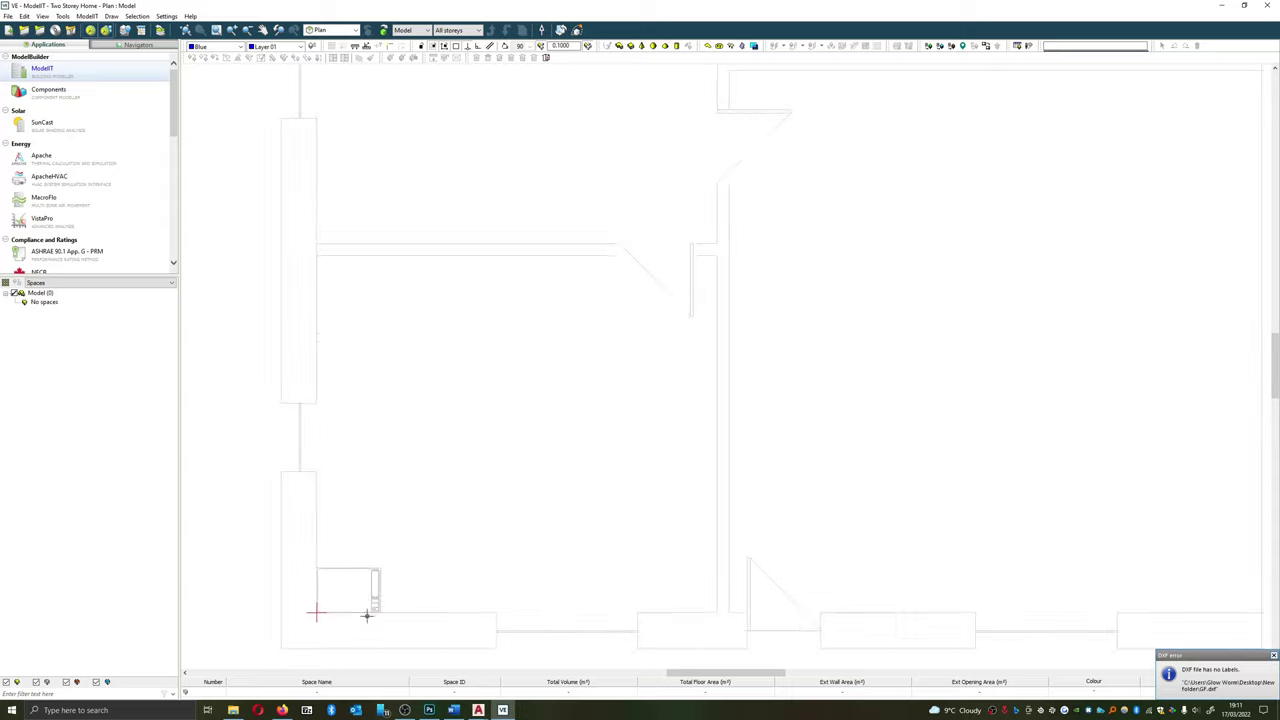
scroll(366, 616, up, 5)
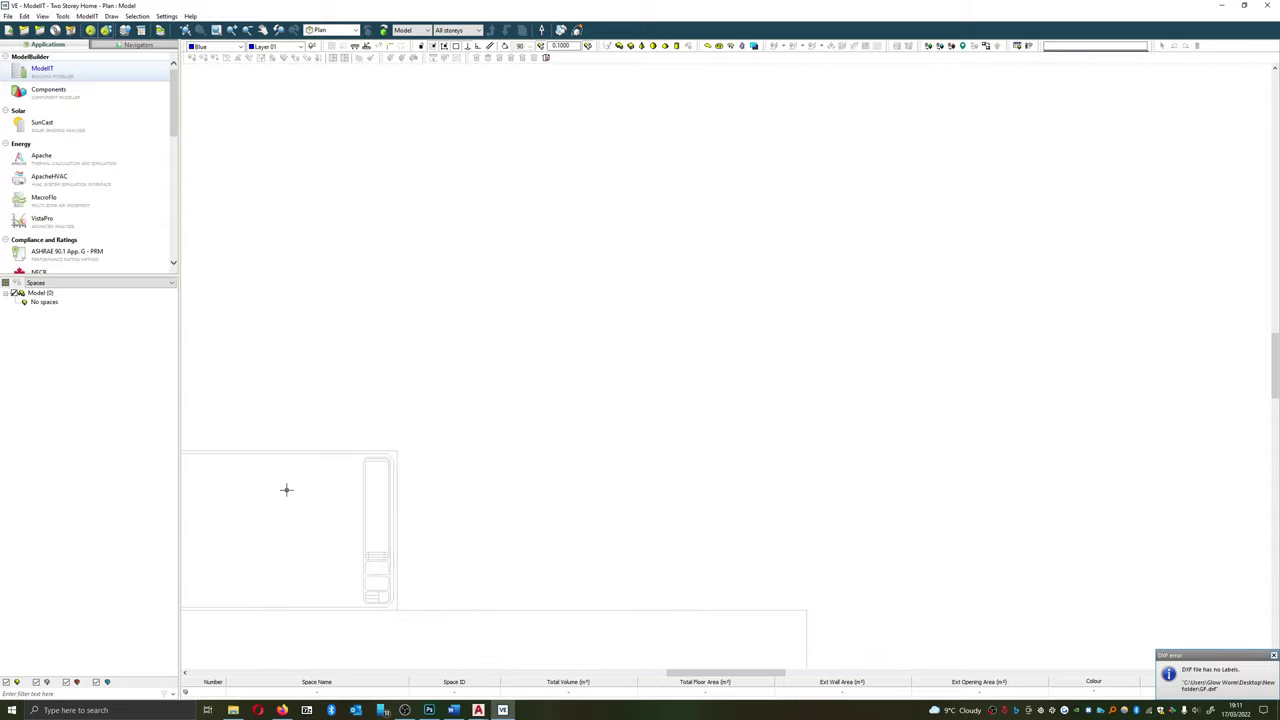
scroll(286, 489, down, 6)
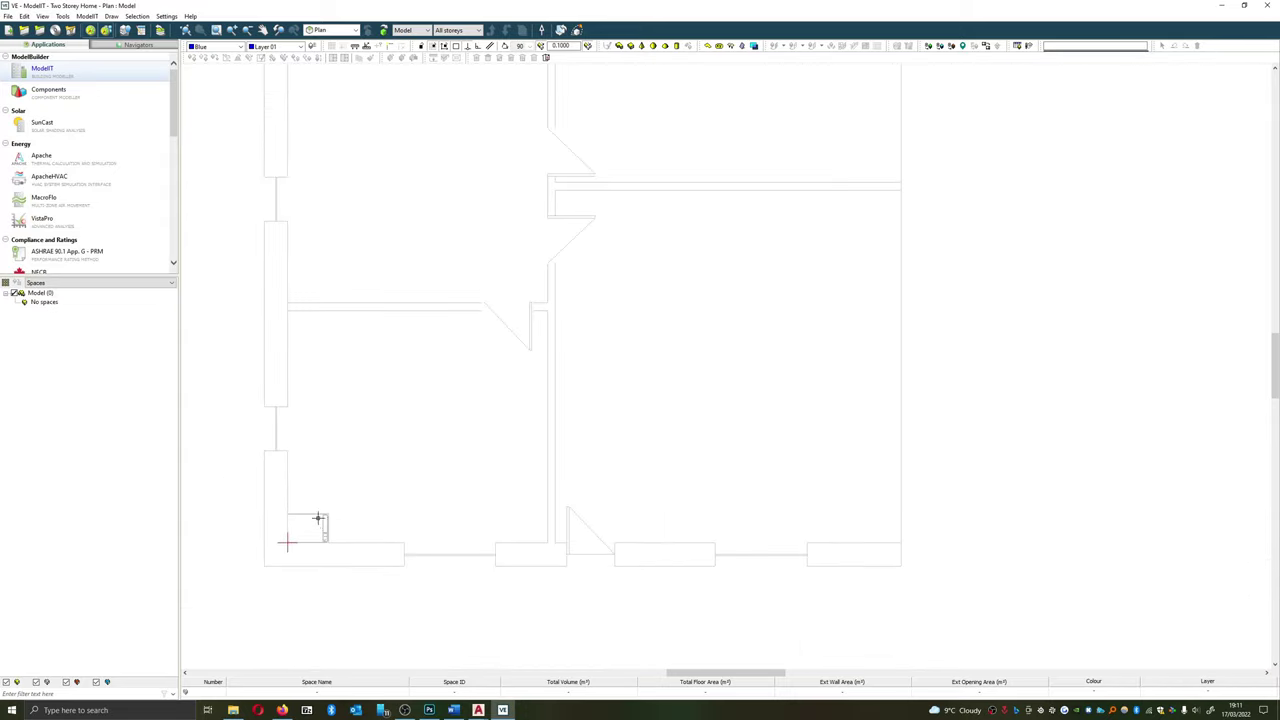
scroll(325, 510, down, 2)
middle_drag(331, 503, 360, 534)
scroll(563, 499, up, 1)
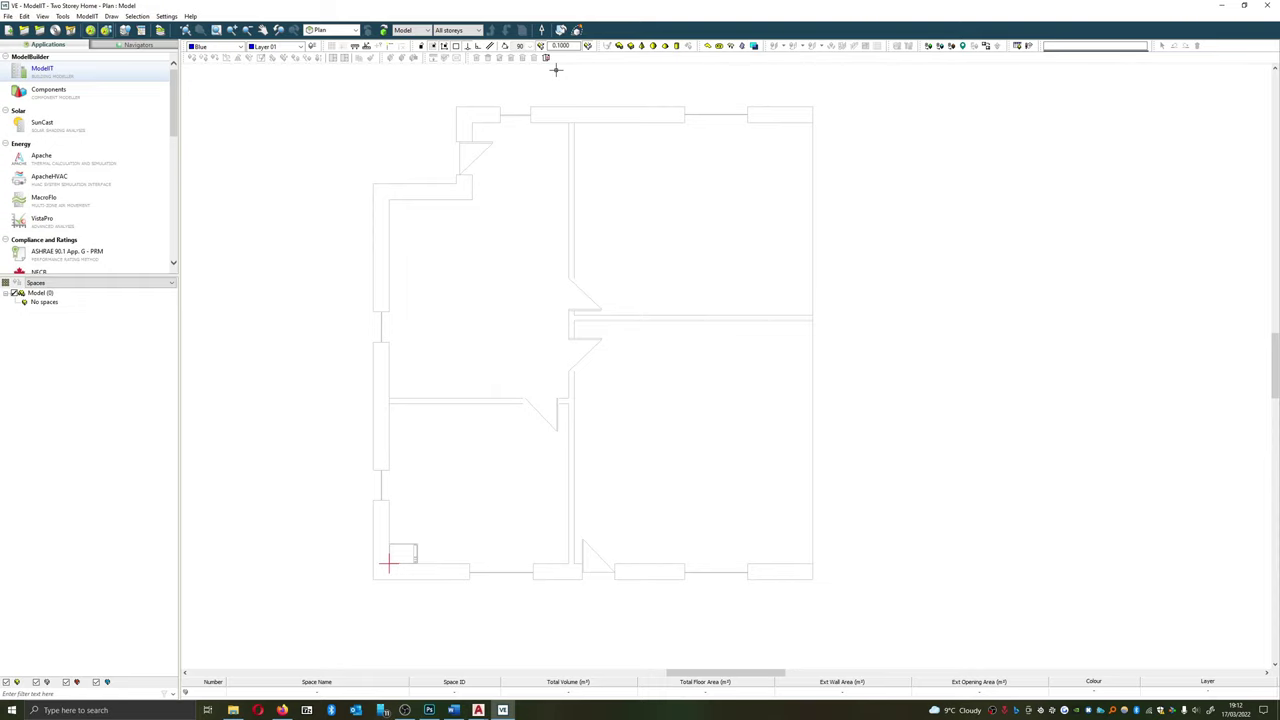
Set the drawing grid's X-axis and Y-axis dimensions to 0.1 m and close the grid settings
click(333, 48)
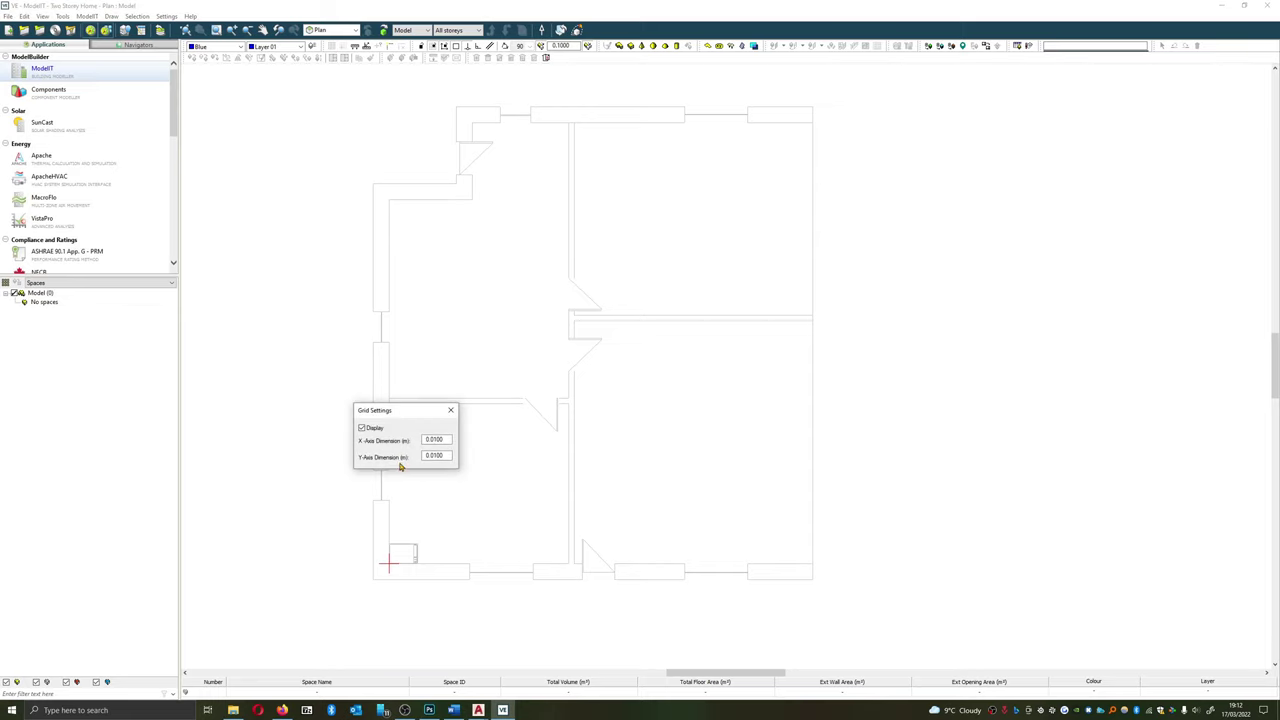
double_click(437, 440)
text(0.1)
key(Tab)
text(0.1)
key(Tab)
key(Tab)
click(451, 411)
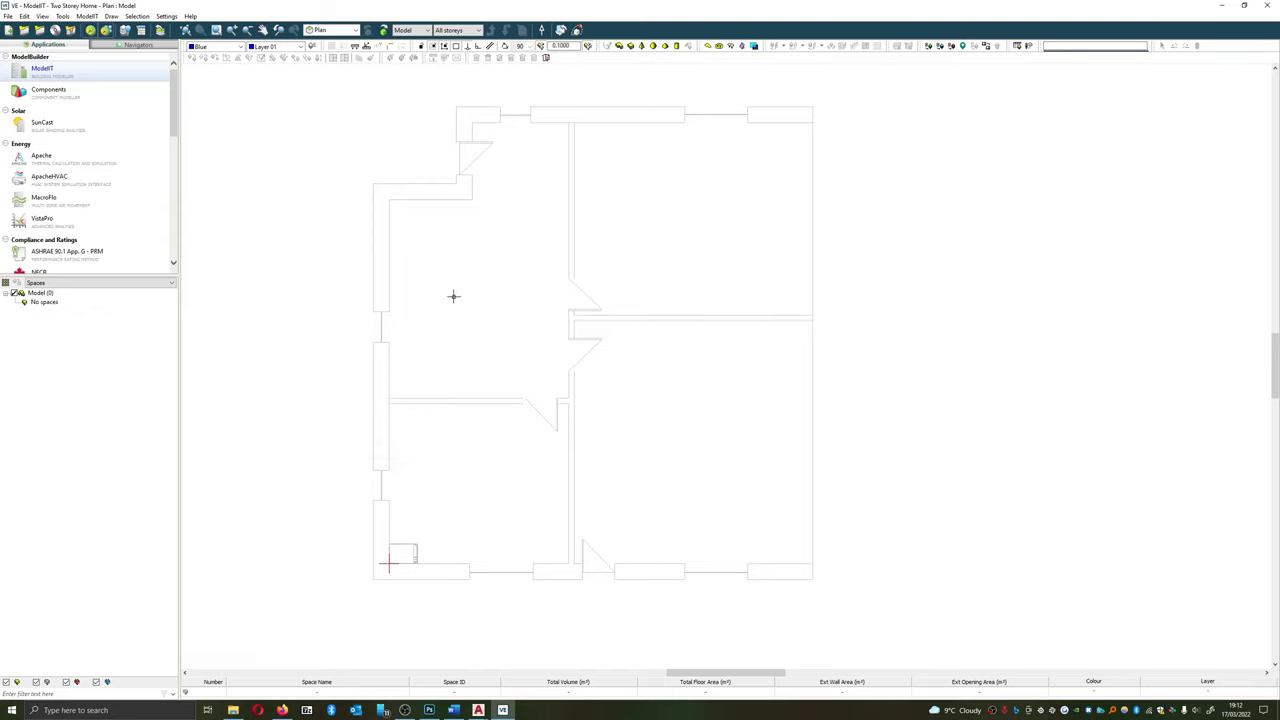
Turn off the Grid lock in the drawing lock settings and close them
click(423, 48)
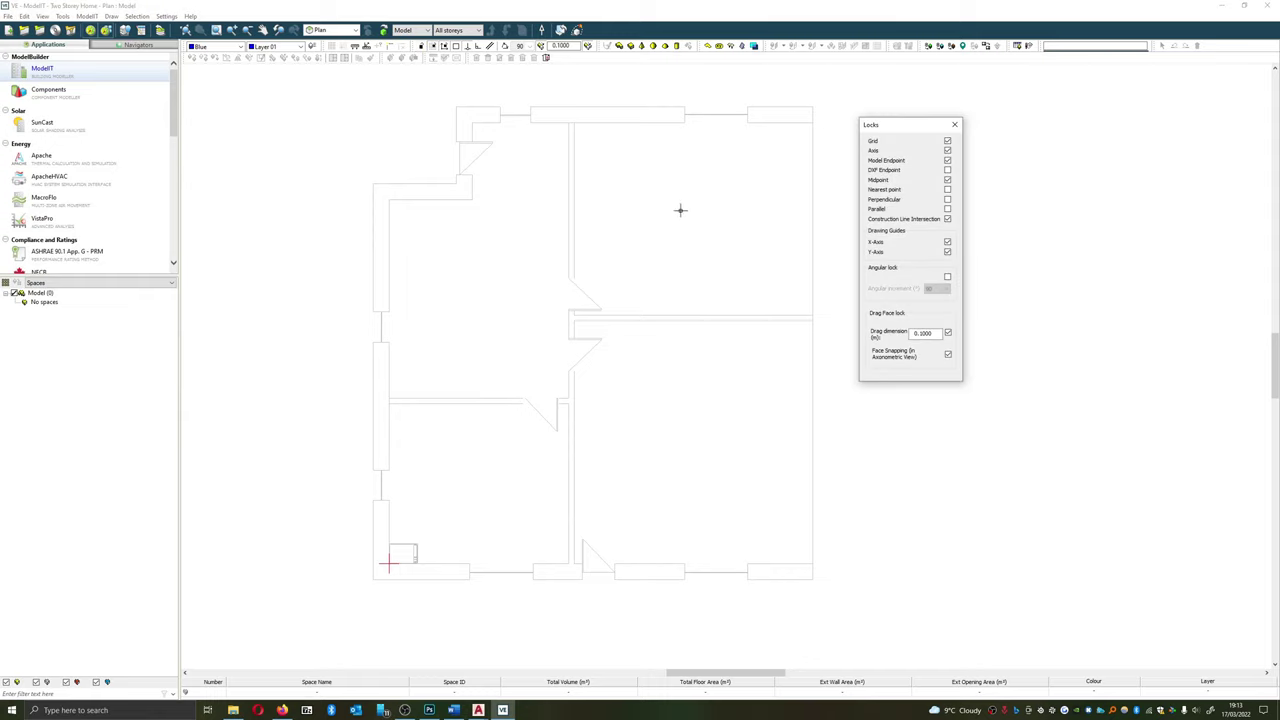
click(947, 142)
click(955, 124)
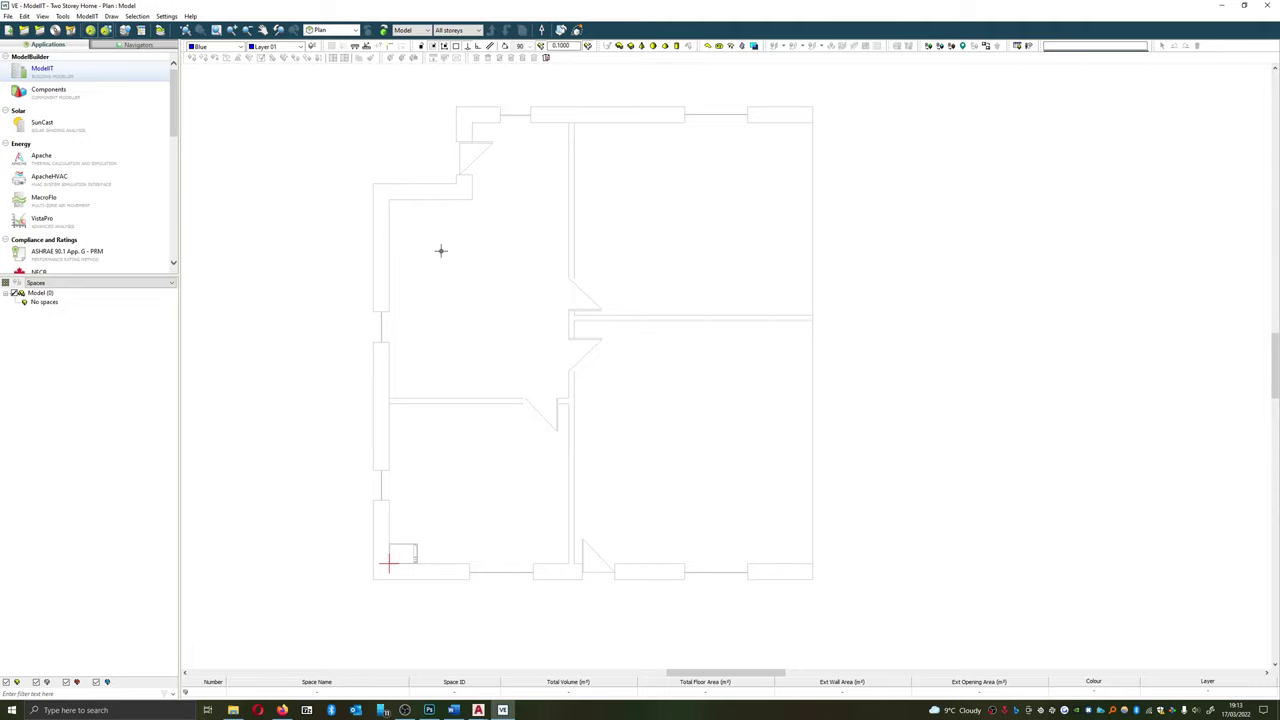
scroll(426, 240, down, 1)
middle_drag(426, 240, 474, 226)
middle_drag(575, 240, 543, 269)
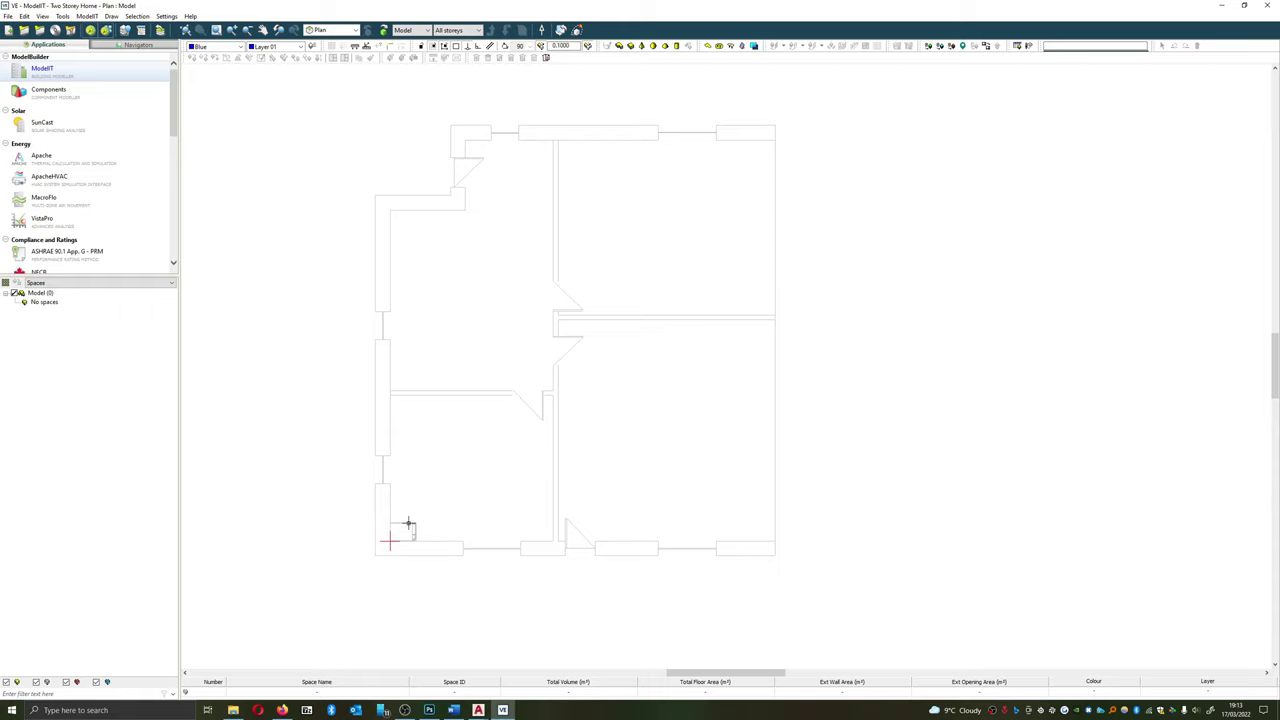